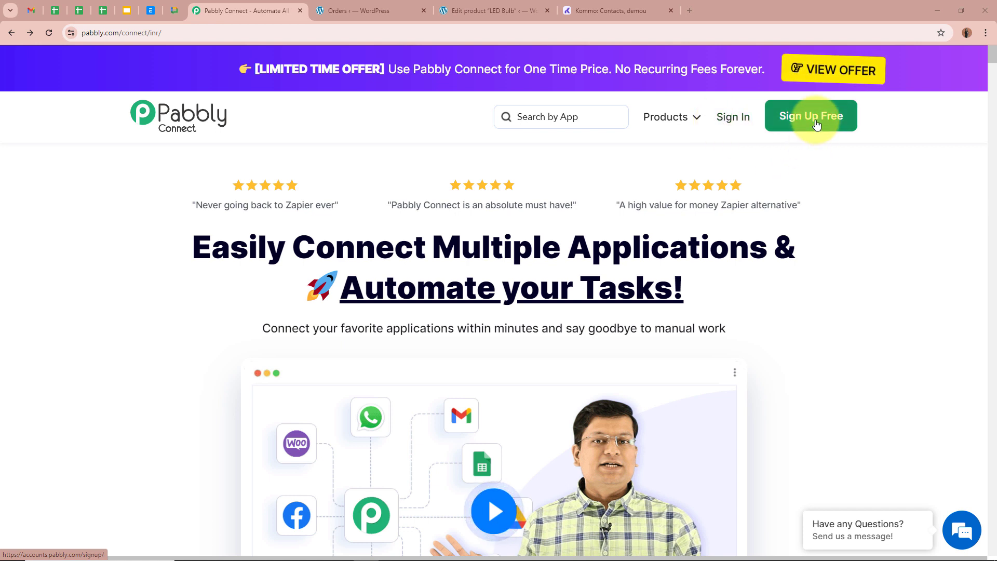
Step: Sign in to the Pabbly account from the Pabbly Connect homepage
click(732, 120)
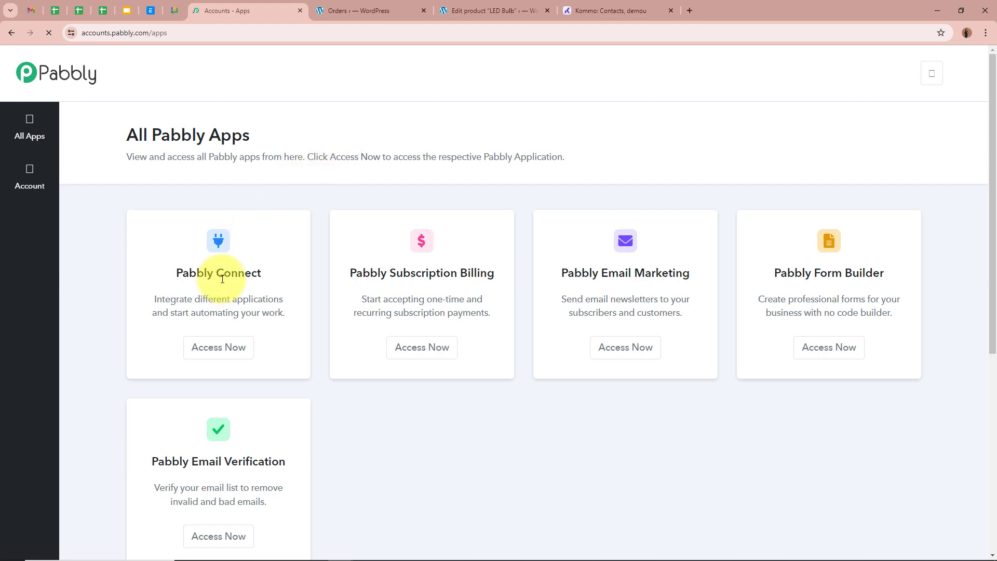
Step: Launch Pabbly Connect from the All Pabbly Apps list
click(218, 347)
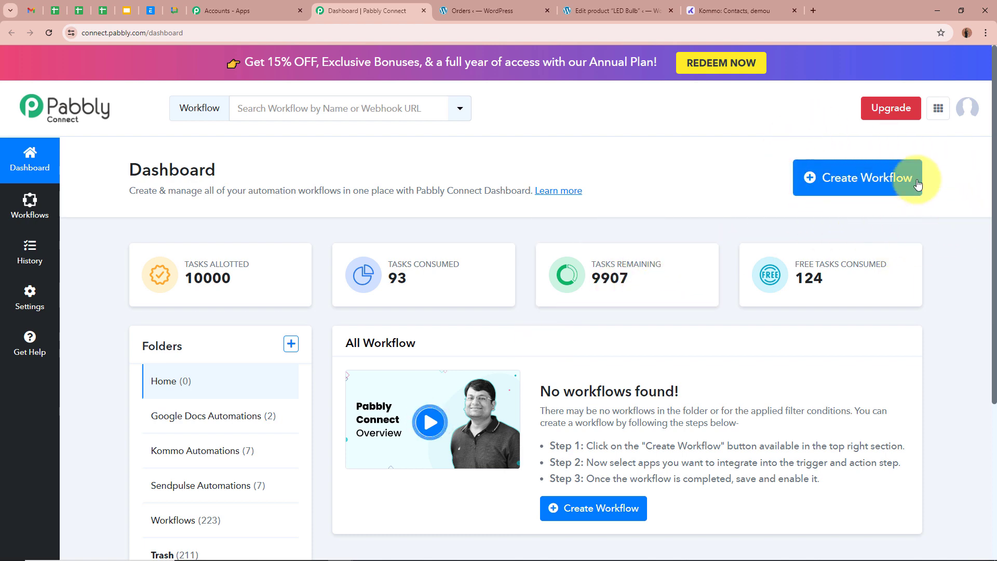
Step: Start a new workflow named 'Create Kommo Contact from WooCommerce Order'
click(871, 185)
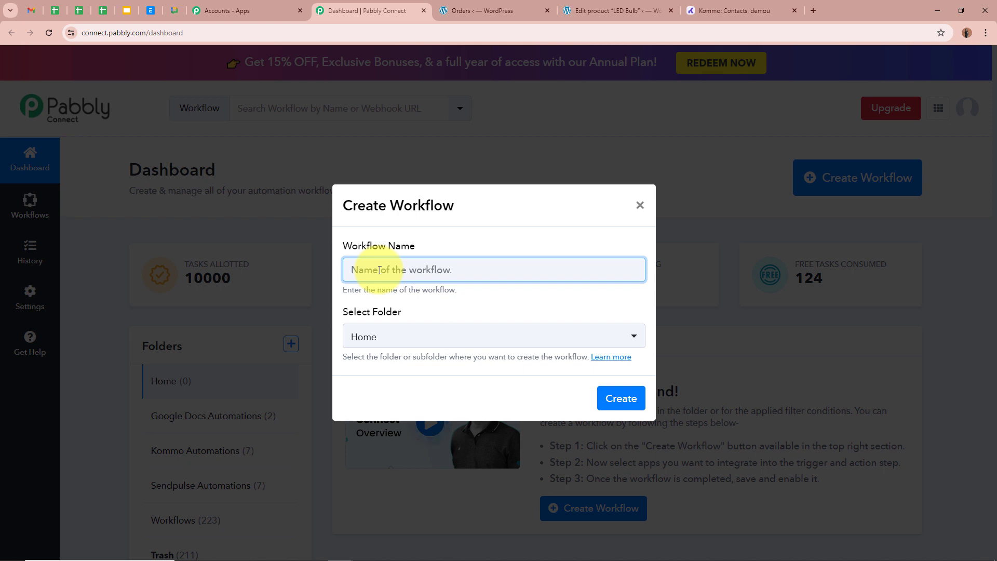
text(Create Kommo Contact from WooCommerce Order)
click(393, 283)
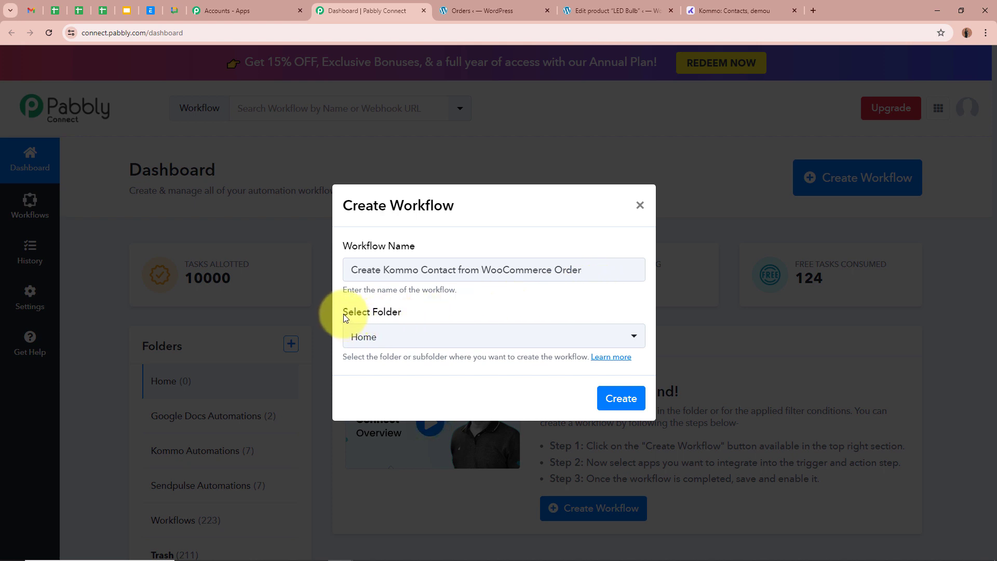
drag(344, 314, 426, 317)
click(426, 316)
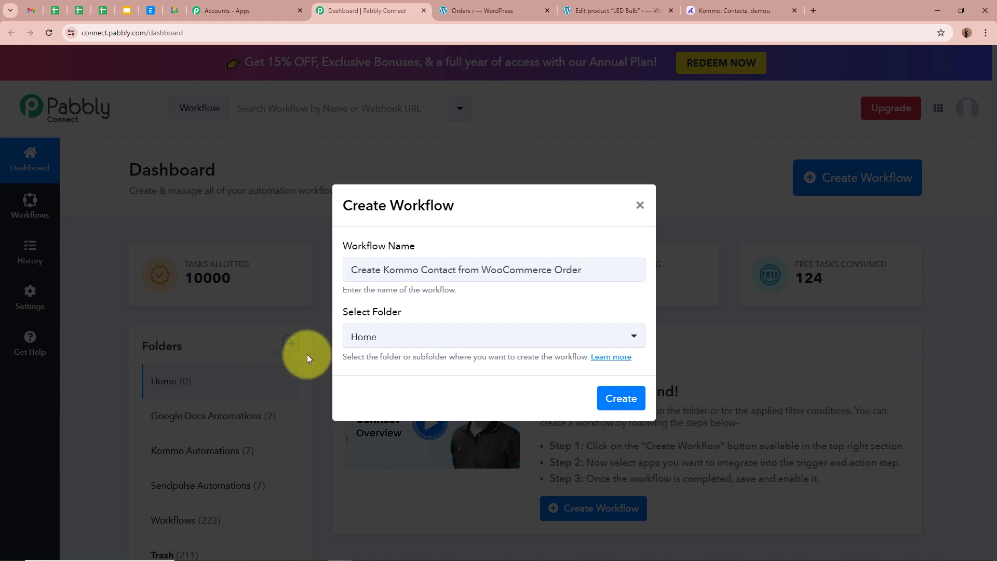
drag(596, 268, 258, 280)
Step: Place the workflow in the Kommo Automations folder and create it
click(513, 308)
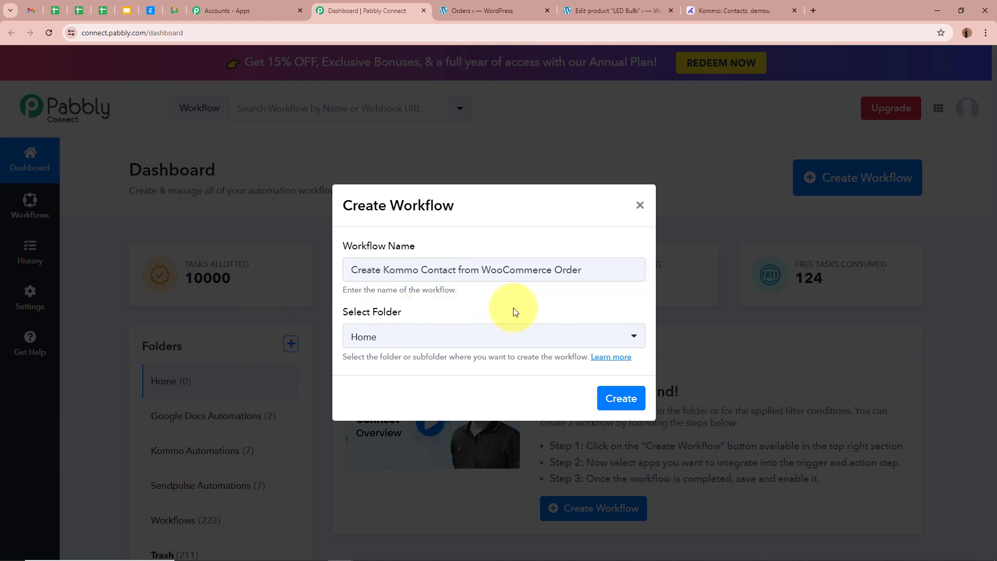
click(633, 338)
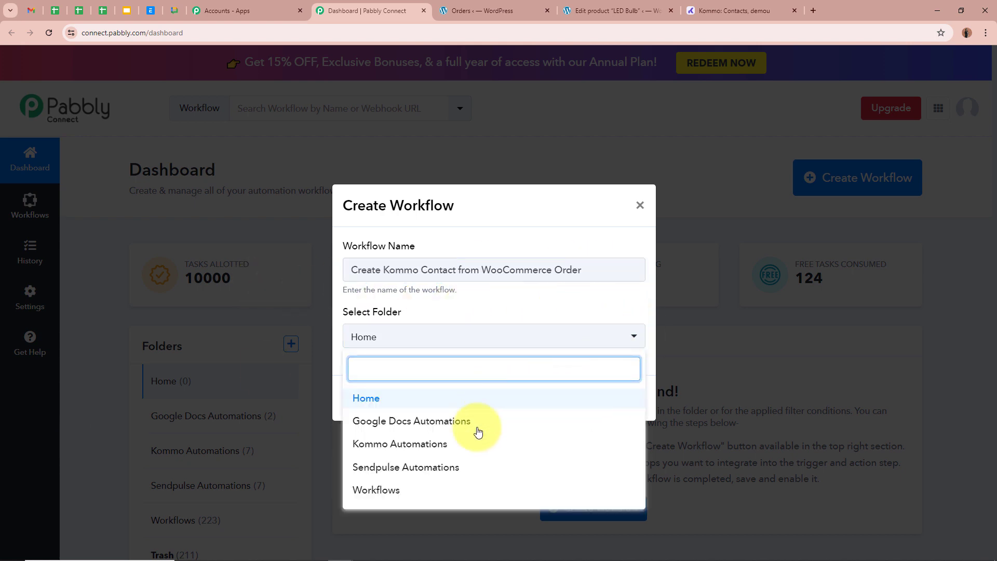
click(438, 444)
click(403, 401)
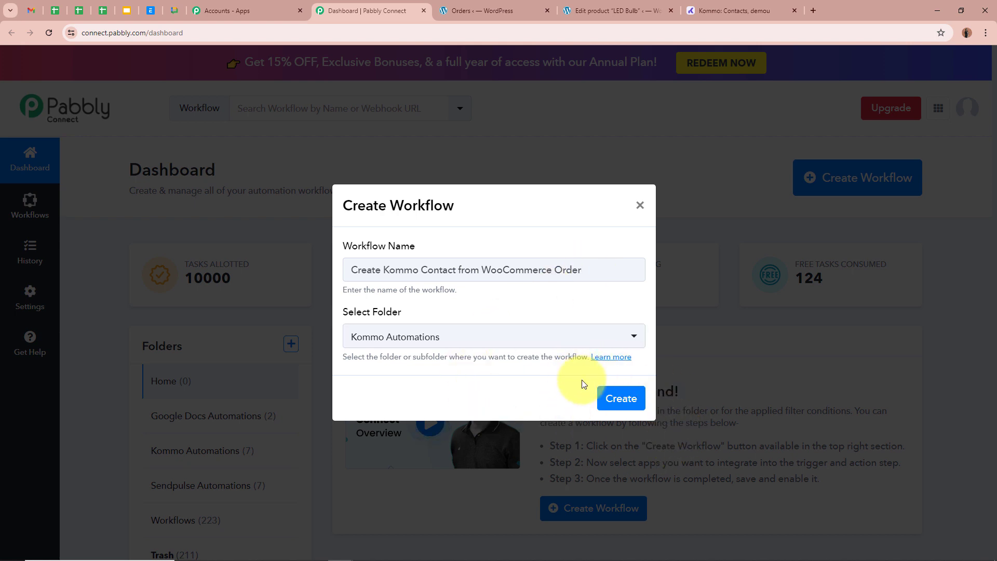
click(621, 398)
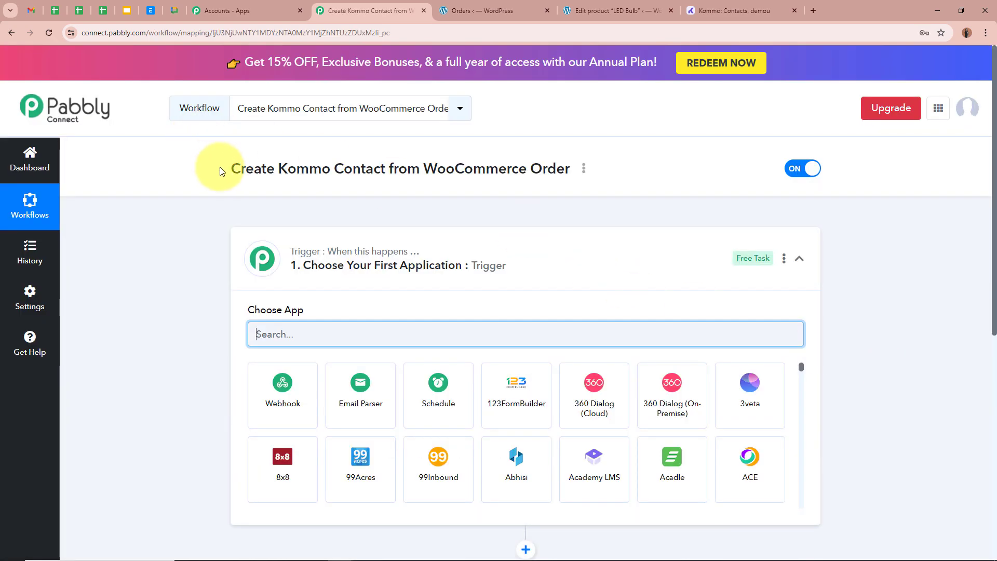
Step: Search 'Woo' in Choose App and pick WooCommerce for the trigger step
click(592, 257)
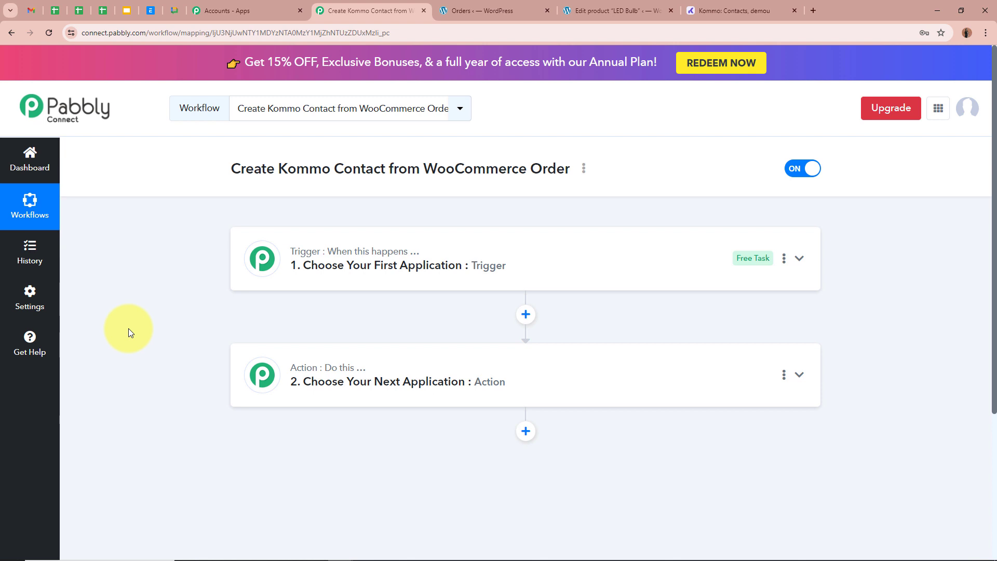
click(803, 262)
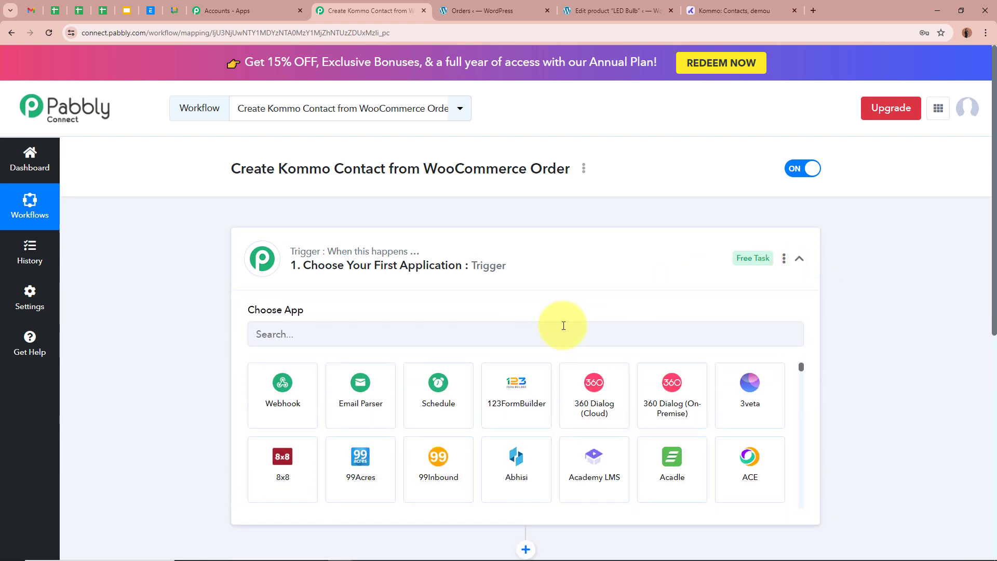
click(558, 328)
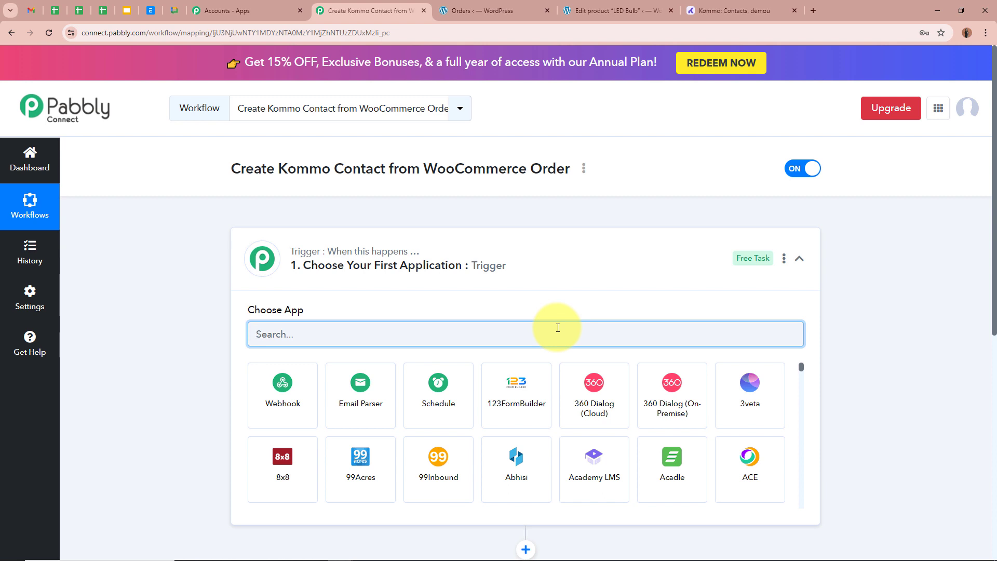
text(Woo)
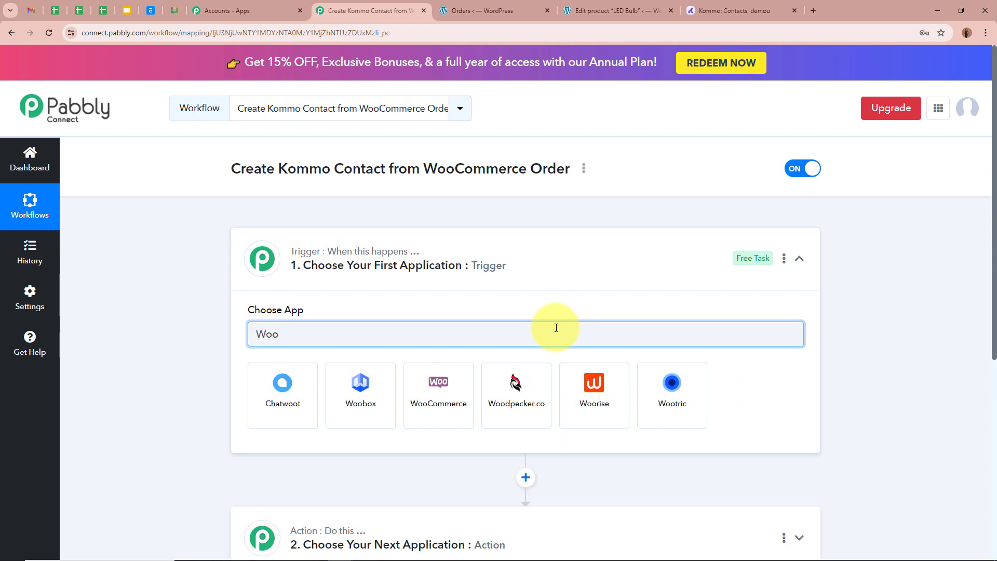
click(467, 406)
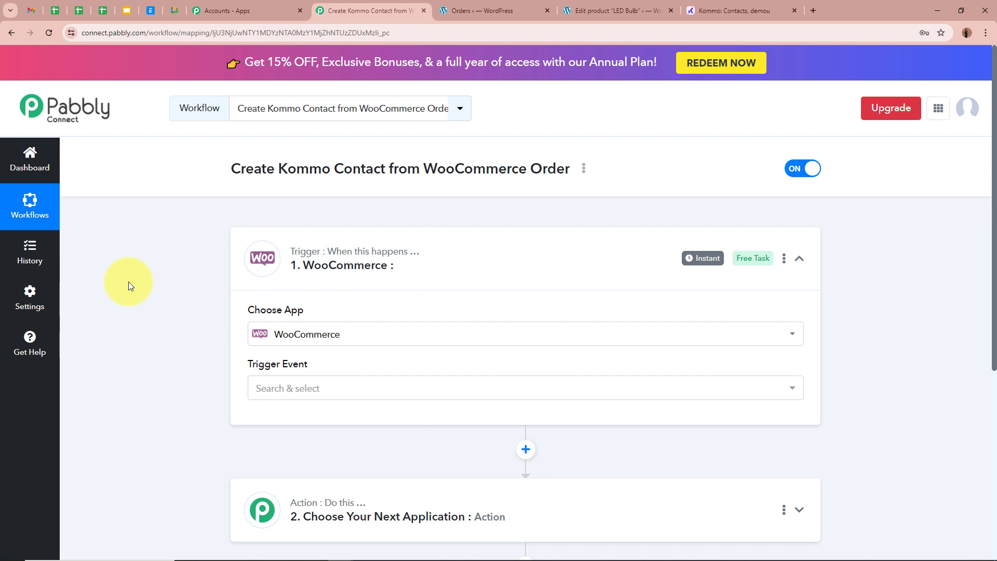
scroll(129, 282, down, 2)
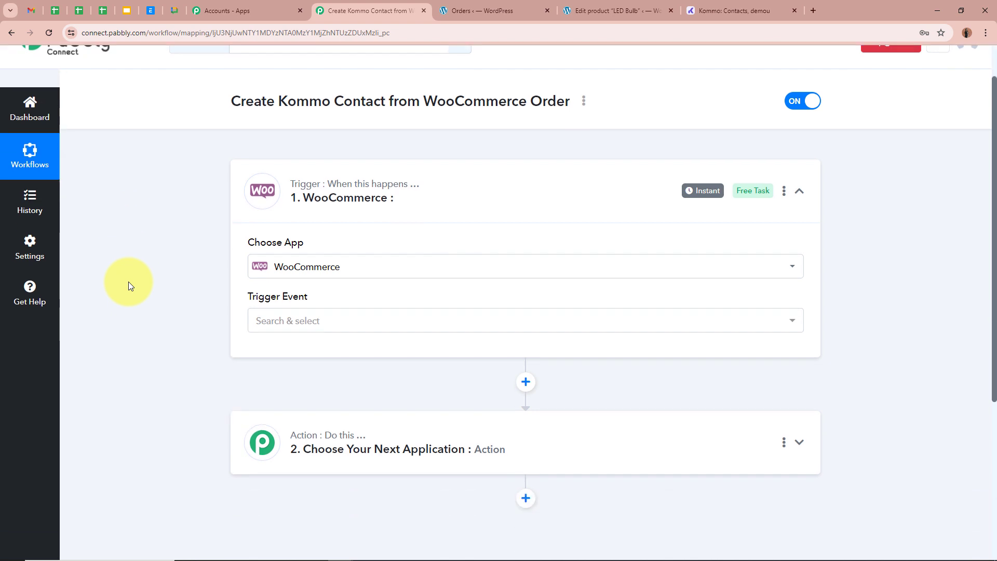
Step: Set the trigger event to New Order Created, copy its webhook URL and start capturing
click(410, 286)
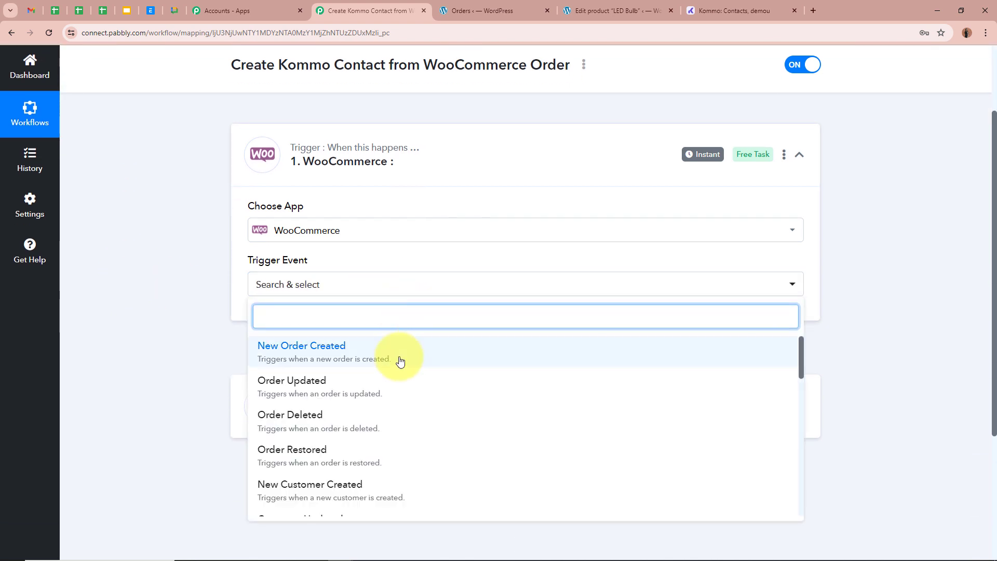
click(396, 356)
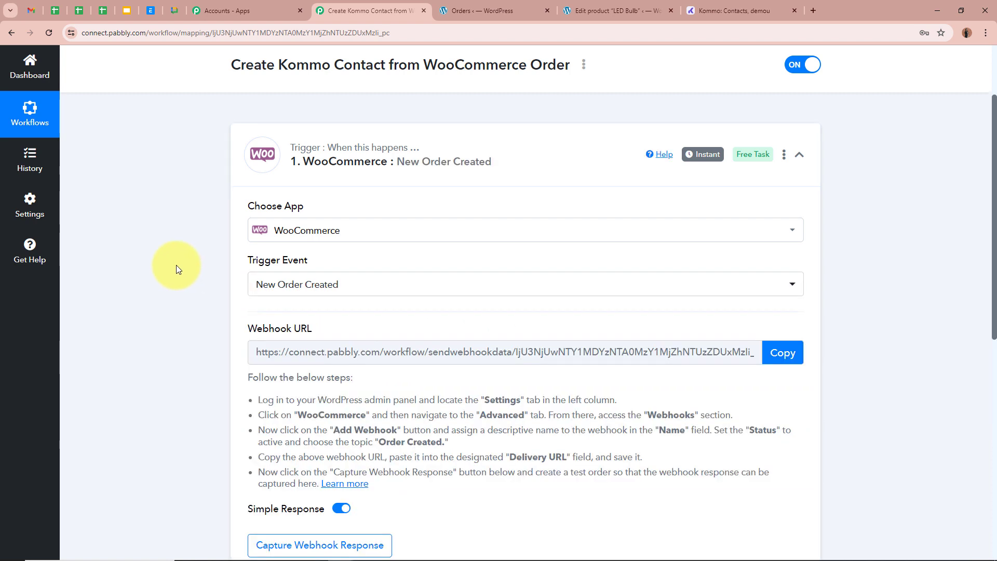
scroll(176, 265, down, 1)
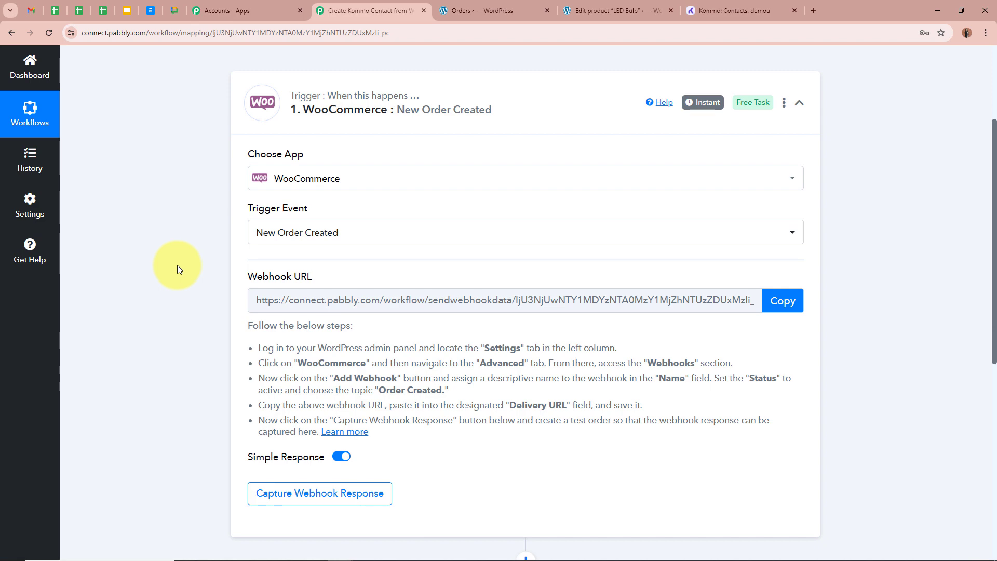
click(787, 301)
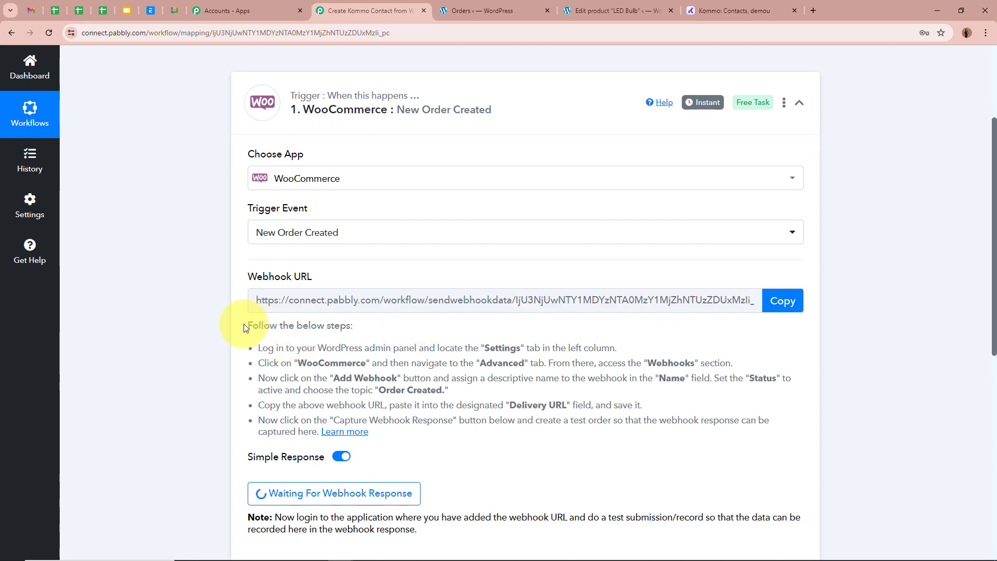
drag(248, 326, 457, 422)
click(452, 419)
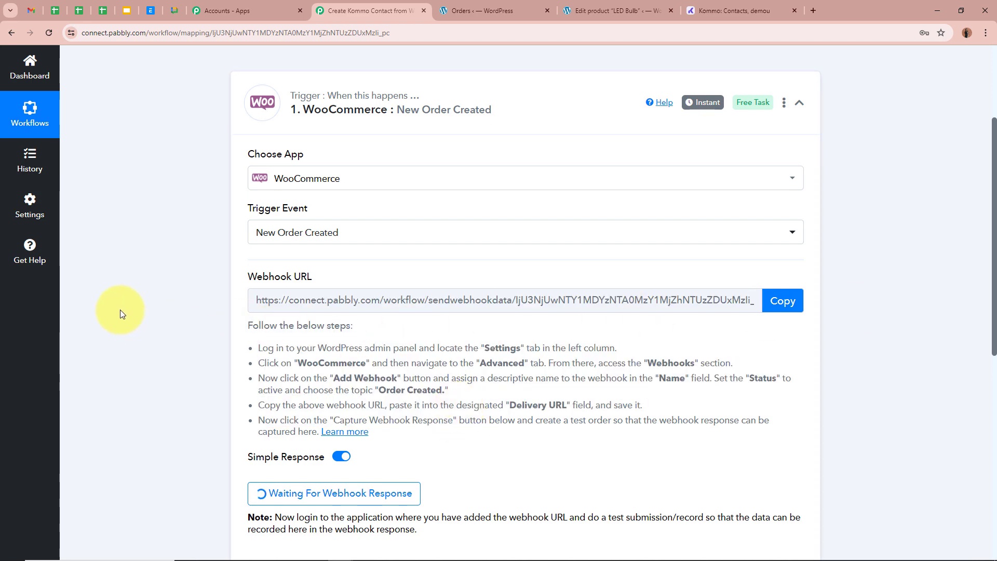
scroll(147, 307, up, 3)
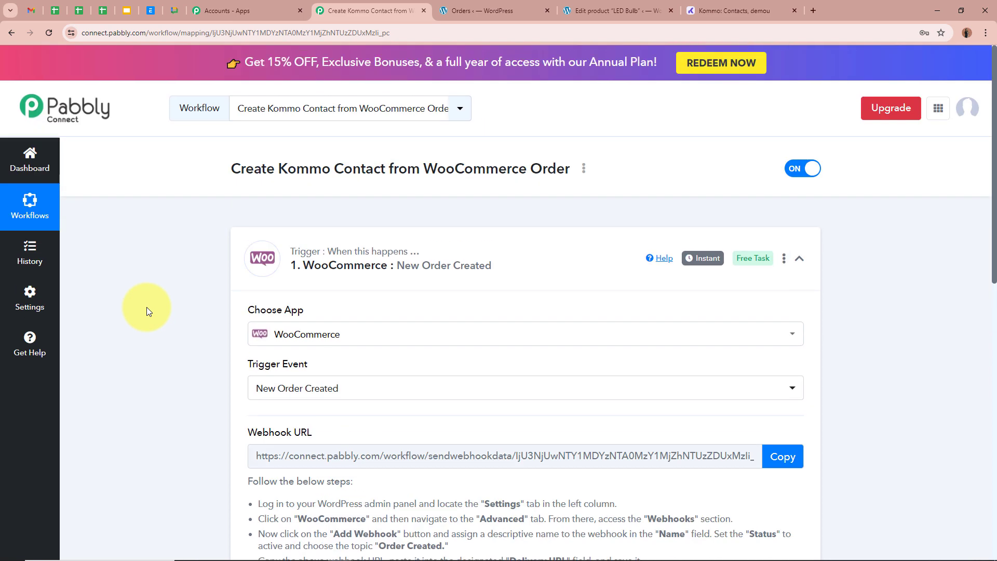
Step: Go to the webhooks list in WooCommerce Advanced settings and add a new webhook
click(488, 10)
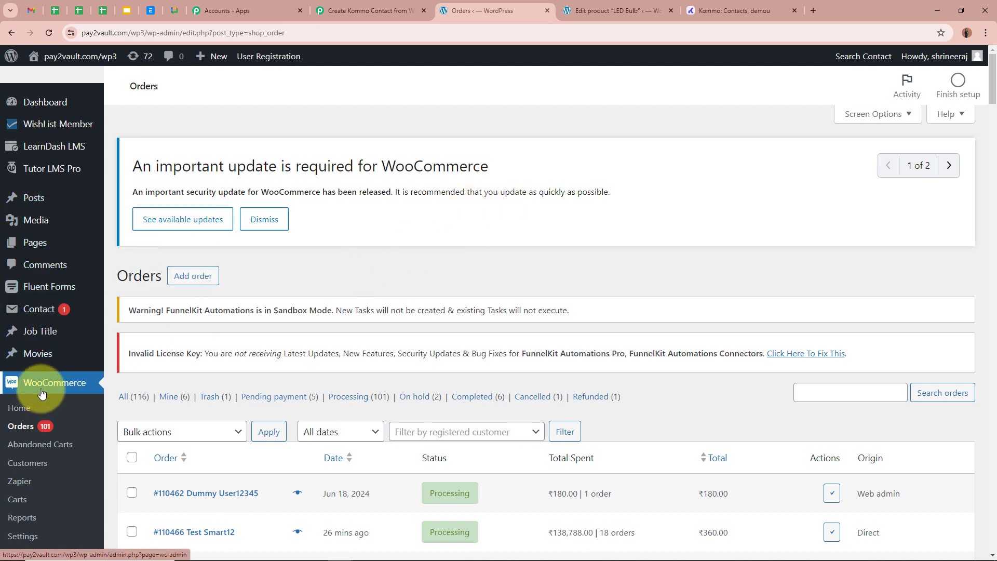
scroll(41, 395, down, 2)
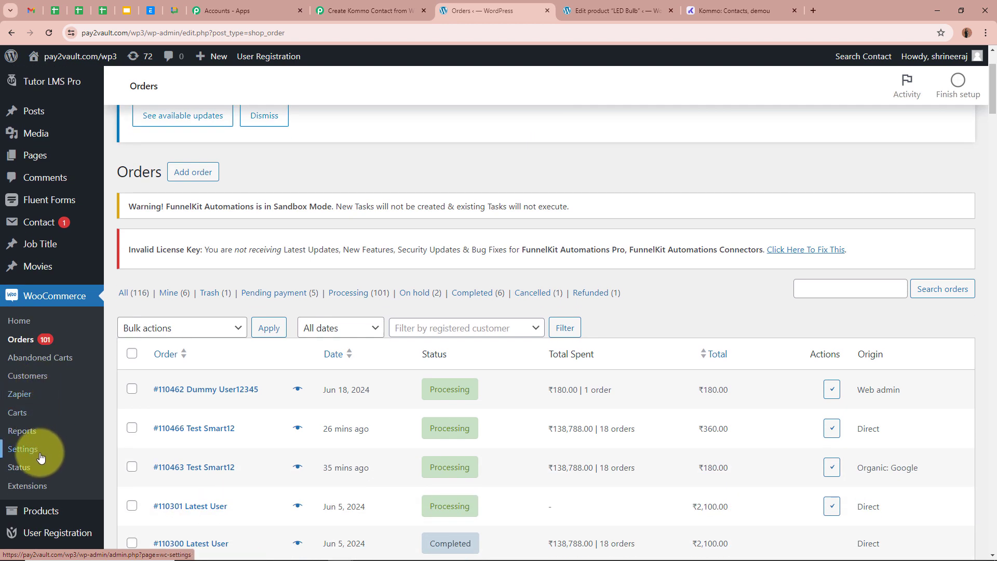
click(496, 298)
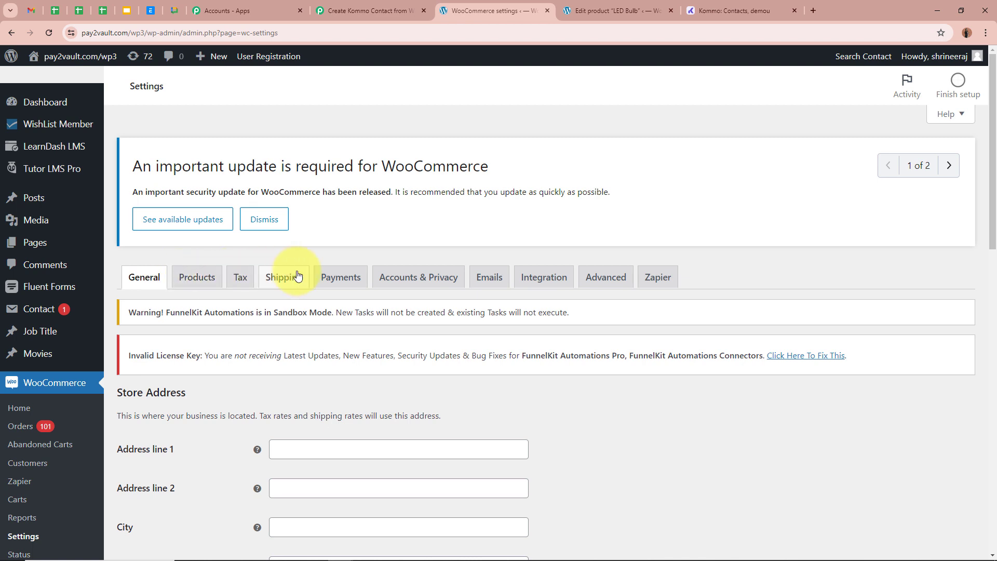
click(603, 279)
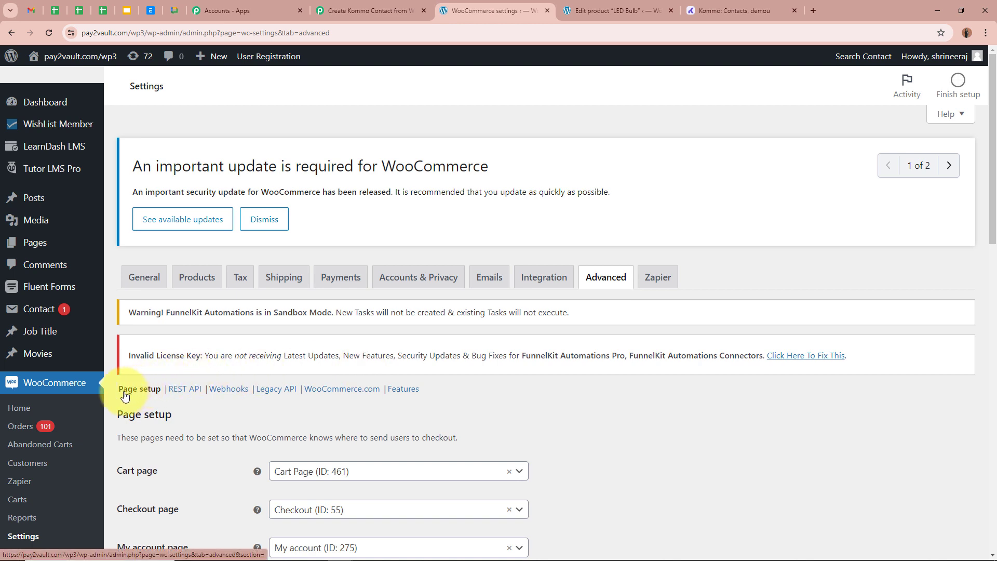
click(224, 390)
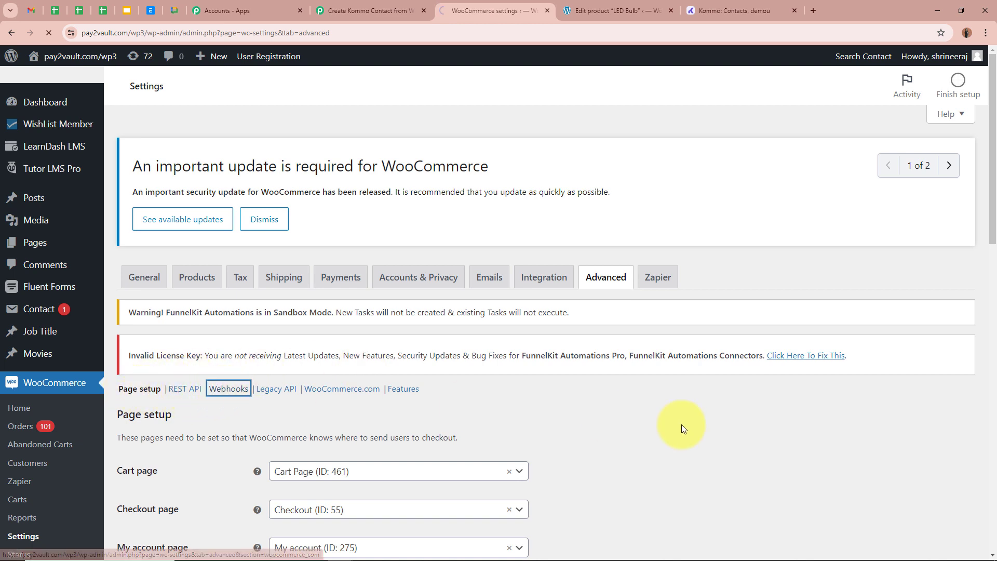
scroll(982, 253, down, 5)
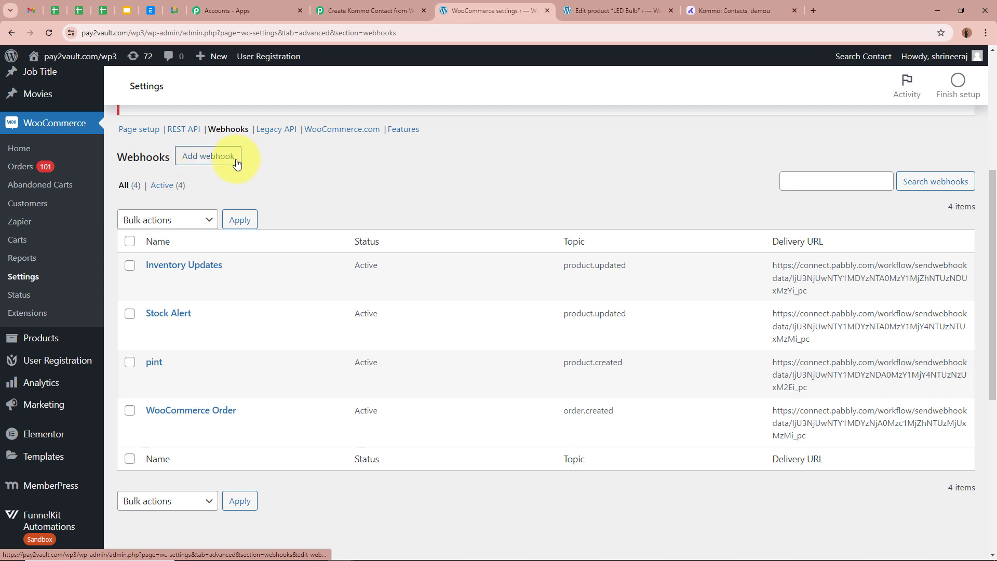
click(215, 164)
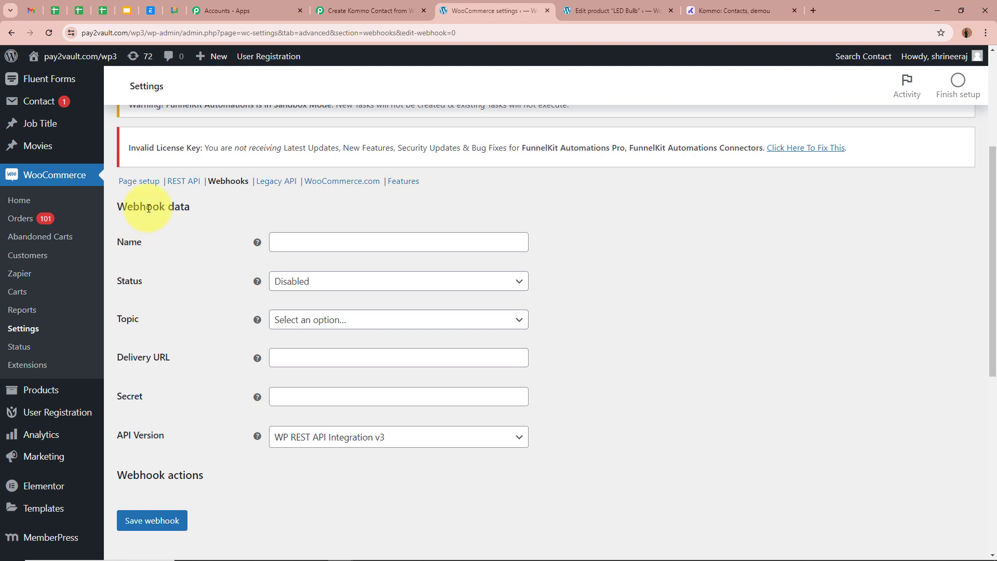
Step: Name the webhook Kommo Contacts, set Status to Active and Topic to Order created
click(331, 235)
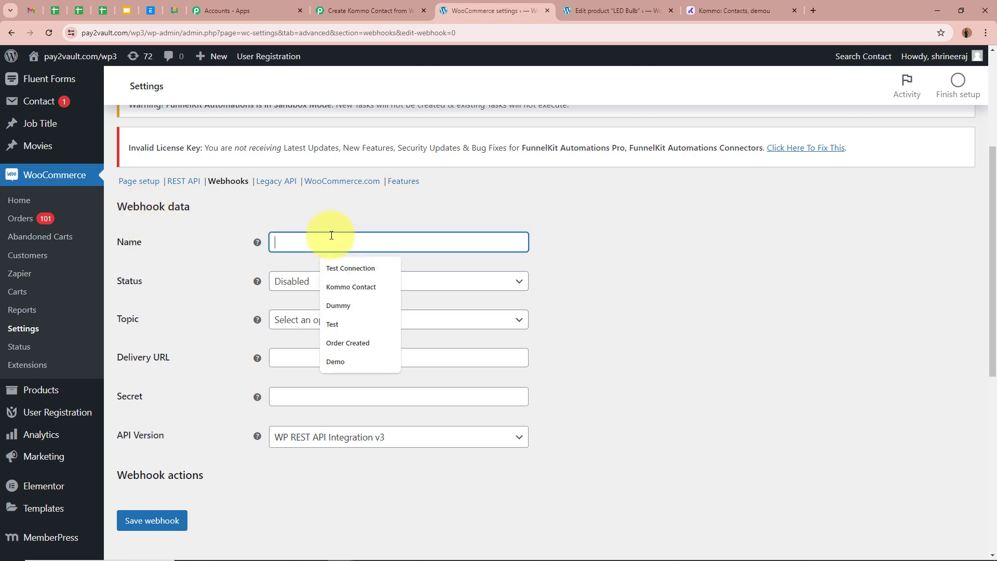
text(Kommo Contacts)
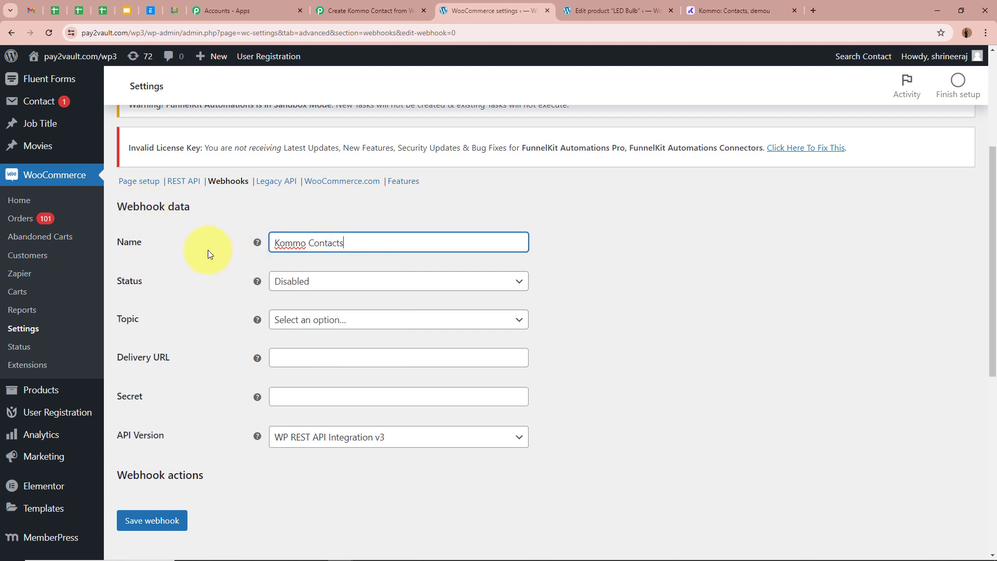
click(379, 281)
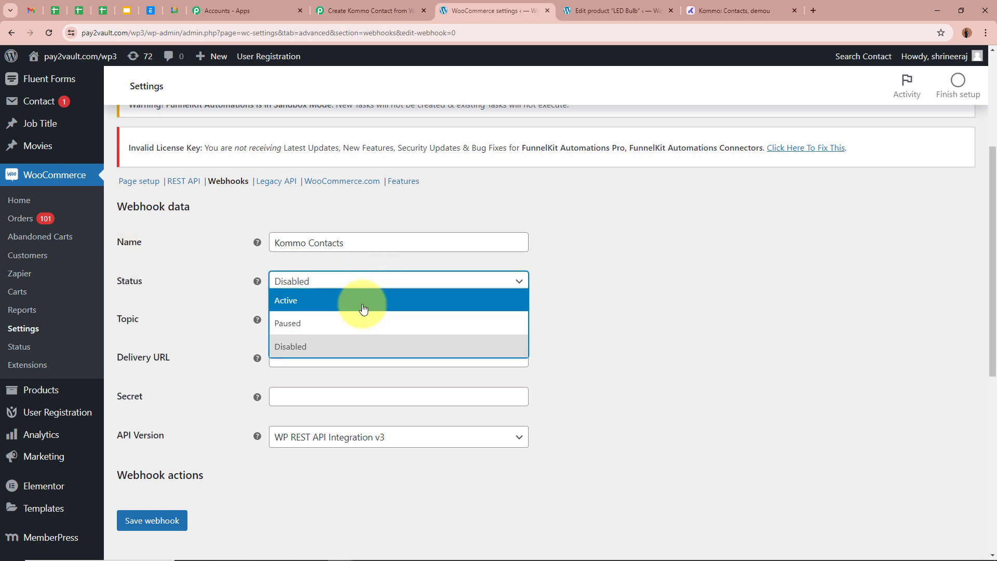
click(363, 301)
click(378, 321)
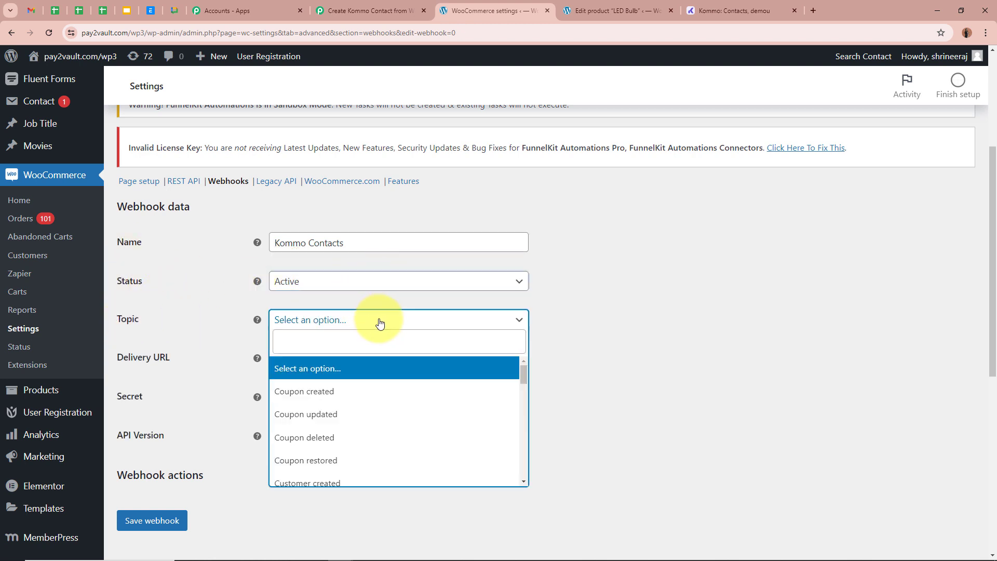
scroll(393, 380, down, 2)
scroll(392, 378, down, 2)
scroll(364, 395, up, 1)
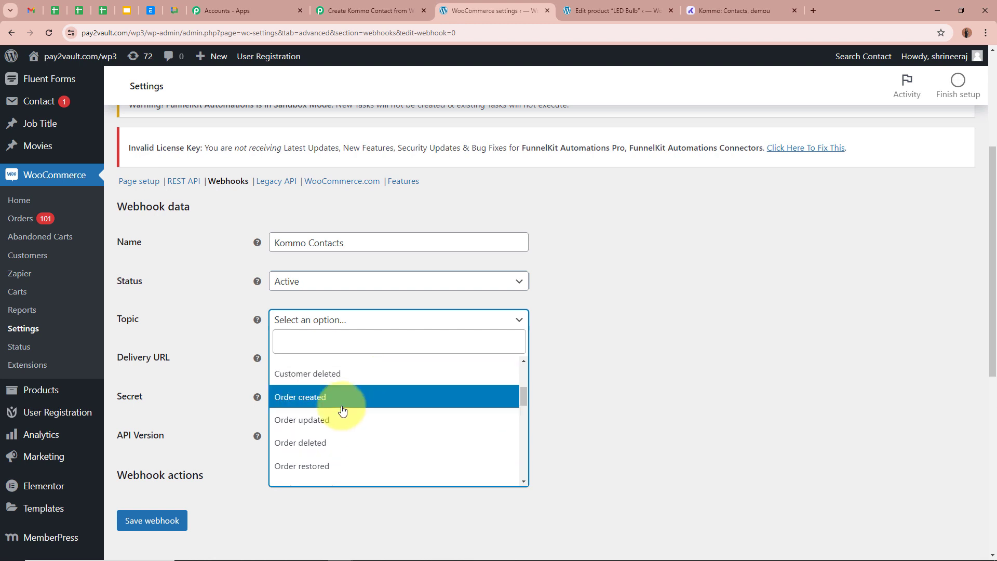
click(329, 401)
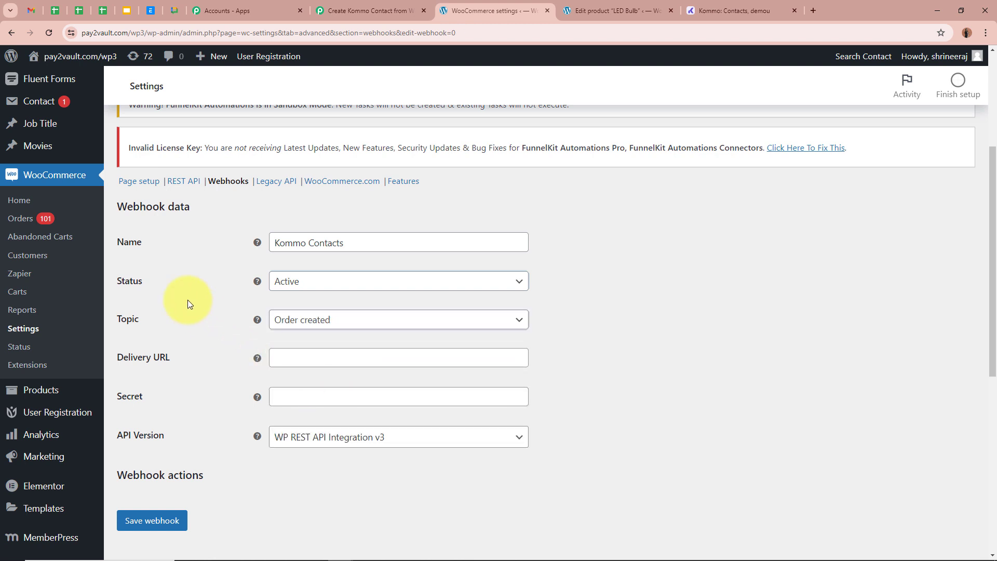
Step: Paste the Pabbly URL as Delivery URL, enter a secret, and save the webhook
click(333, 360)
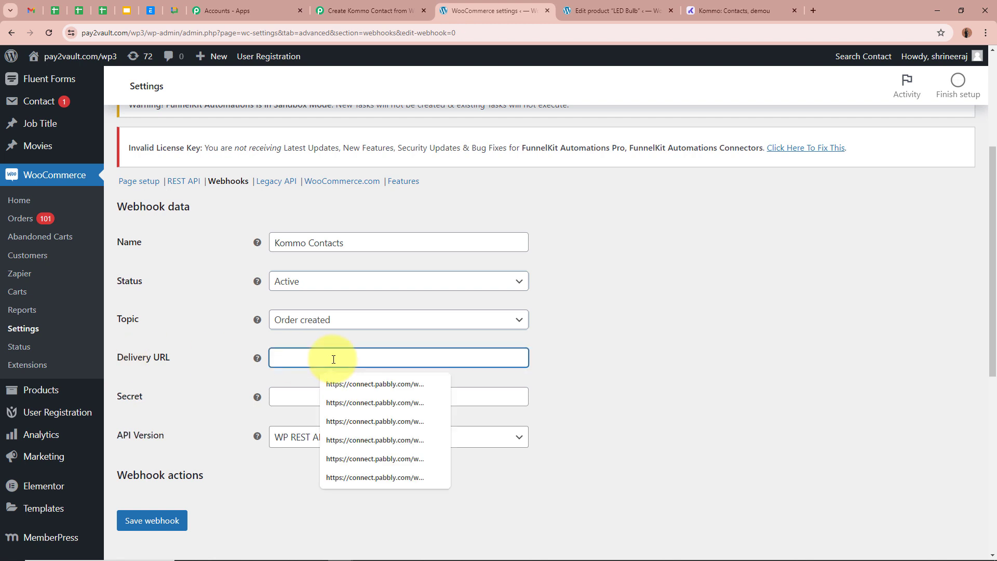
click(207, 387)
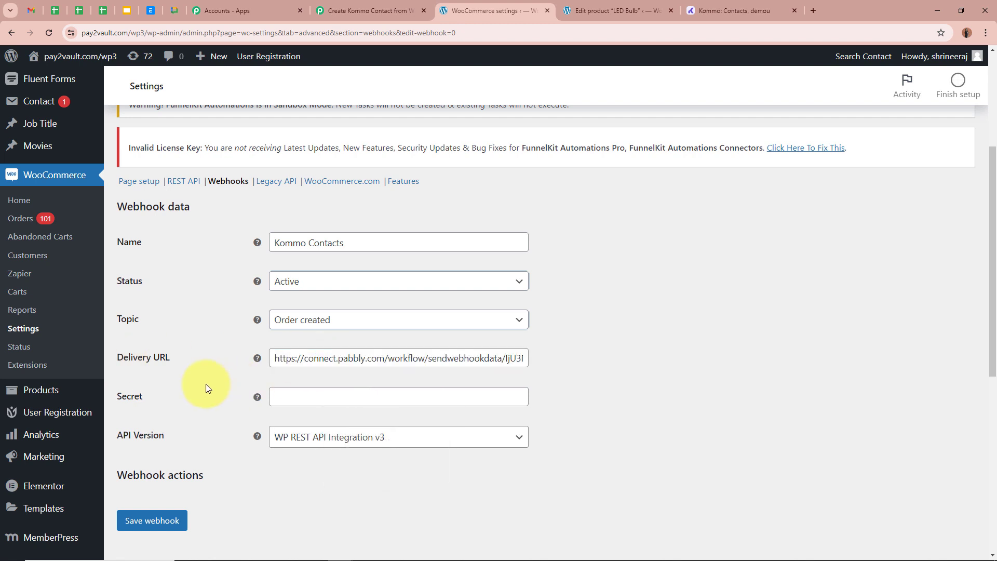
click(337, 403)
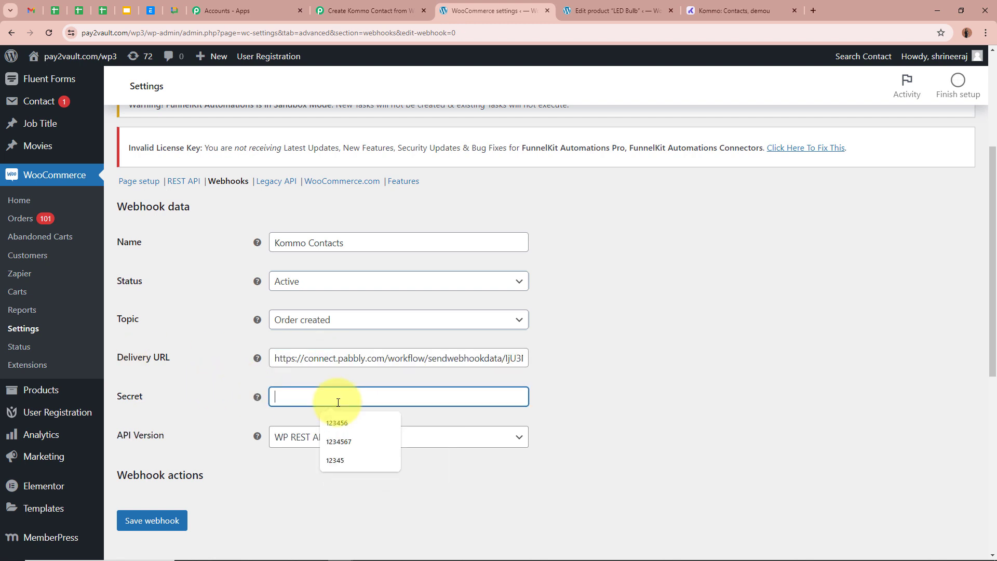
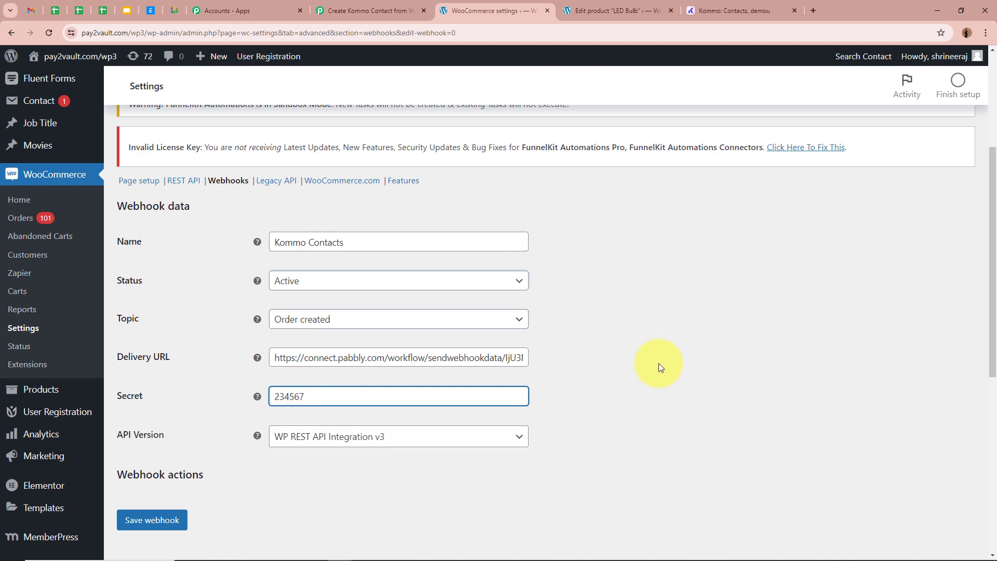
scroll(519, 405, down, 2)
click(165, 420)
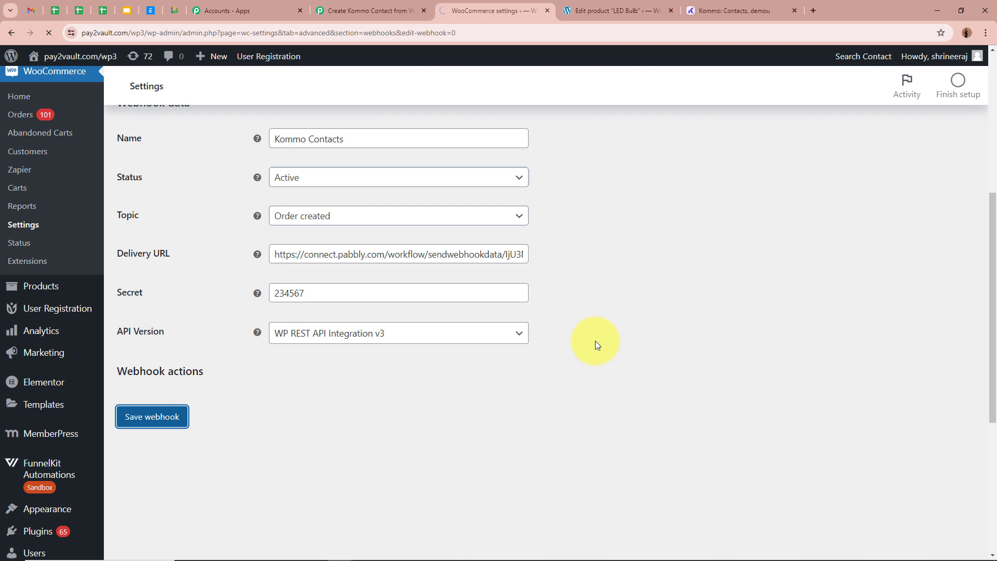
drag(128, 156, 311, 160)
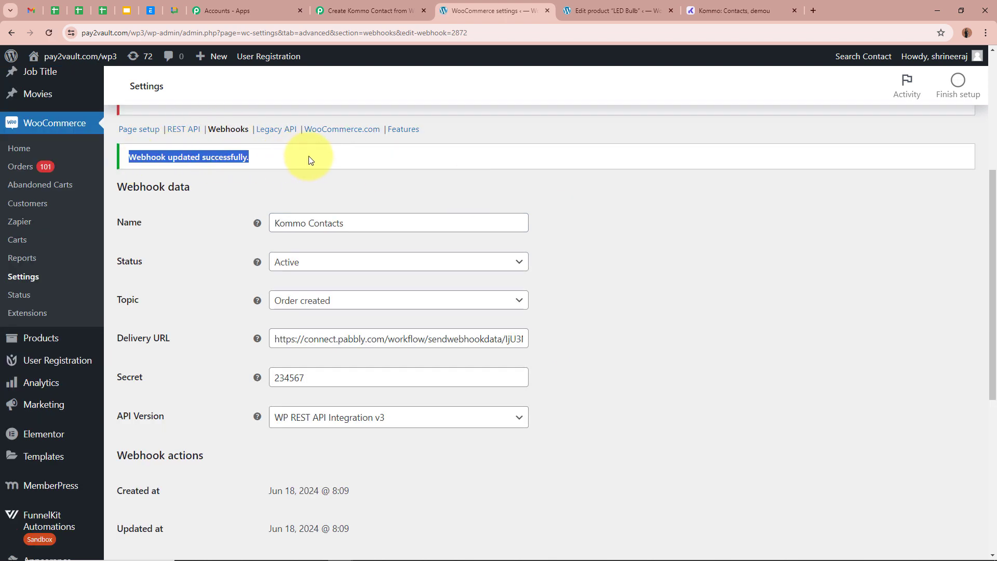
click(761, 198)
scroll(762, 198, down, 2)
scroll(813, 143, up, 1)
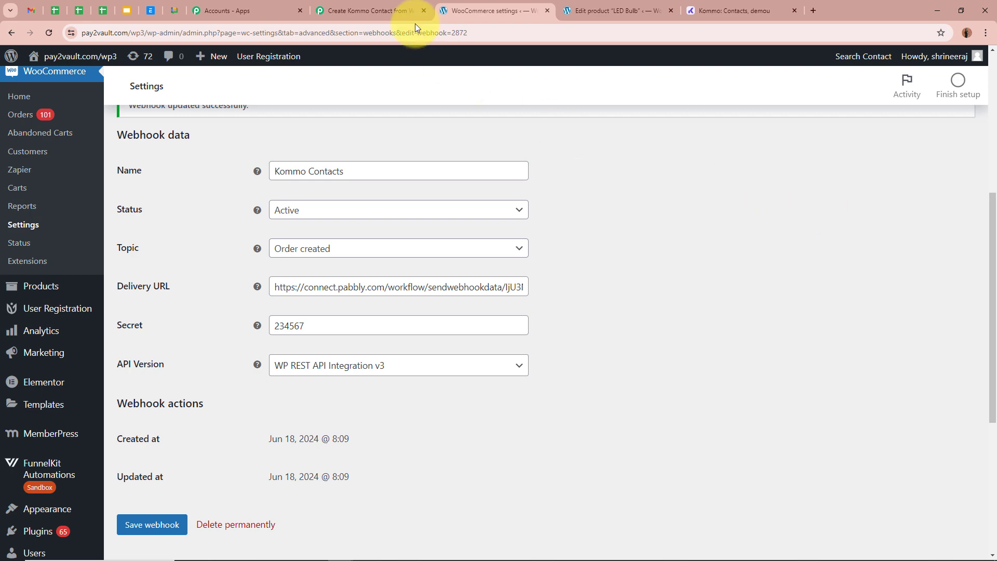
click(401, 10)
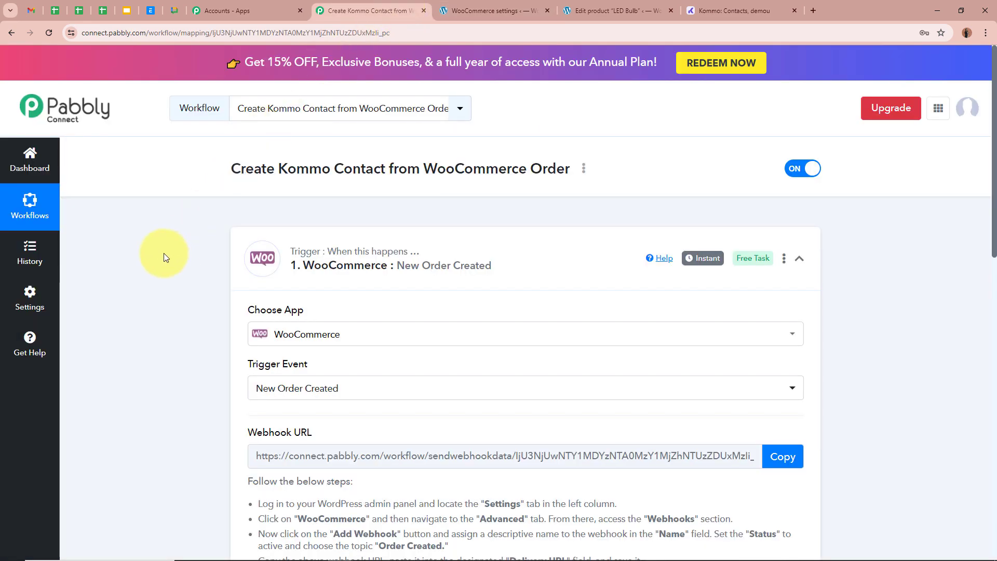
Step: Re-capture the WooCommerce trigger's webhook response, confirming Yes to replace the old capture
scroll(164, 254, down, 8)
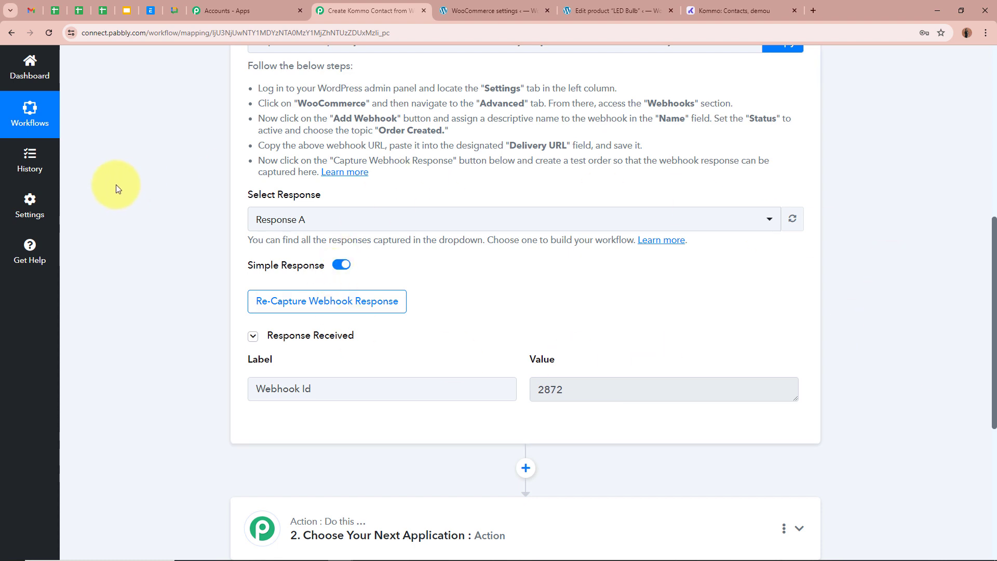
scroll(118, 188, down, 1)
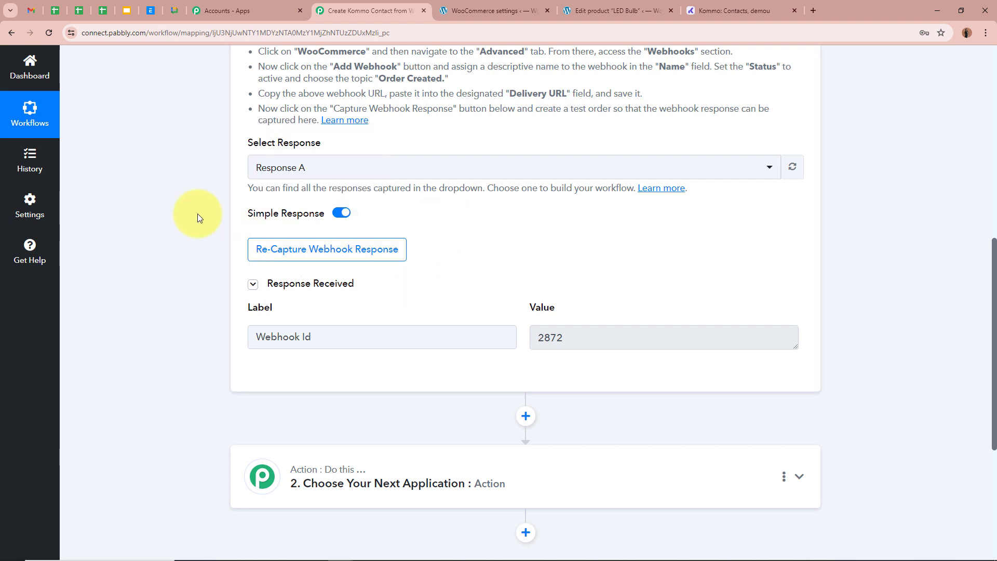
click(323, 254)
click(461, 374)
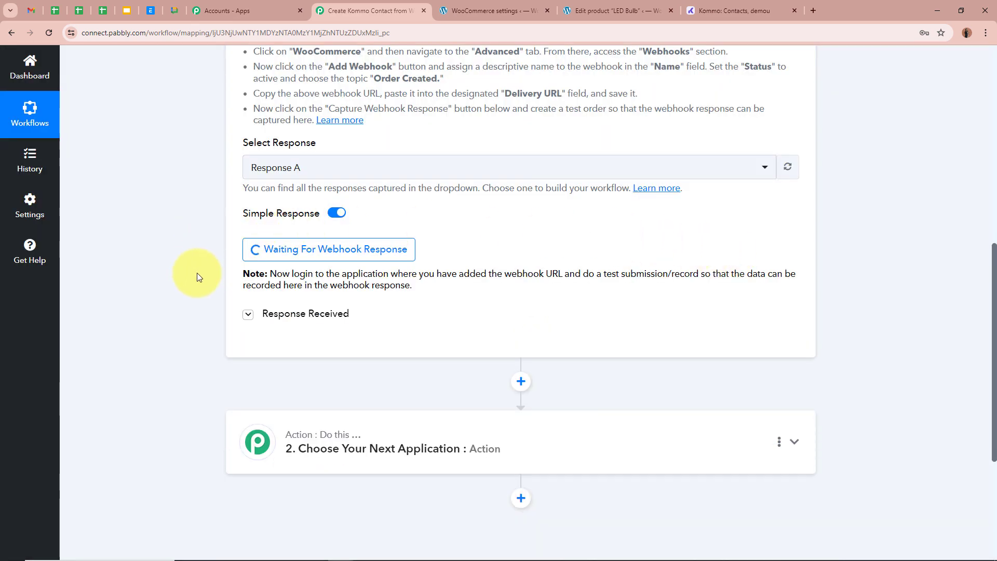
scroll(603, 271, up, 5)
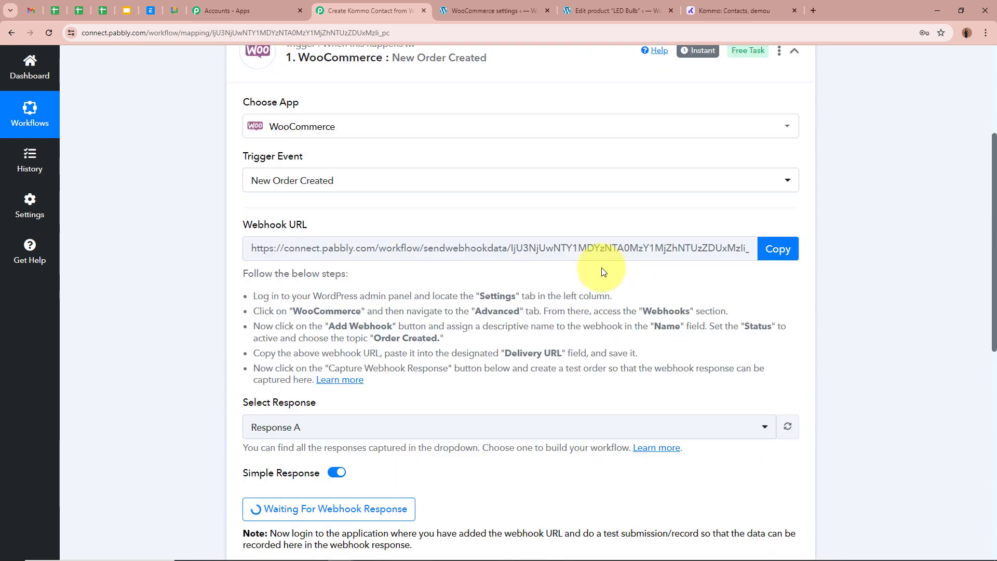
scroll(602, 267, up, 4)
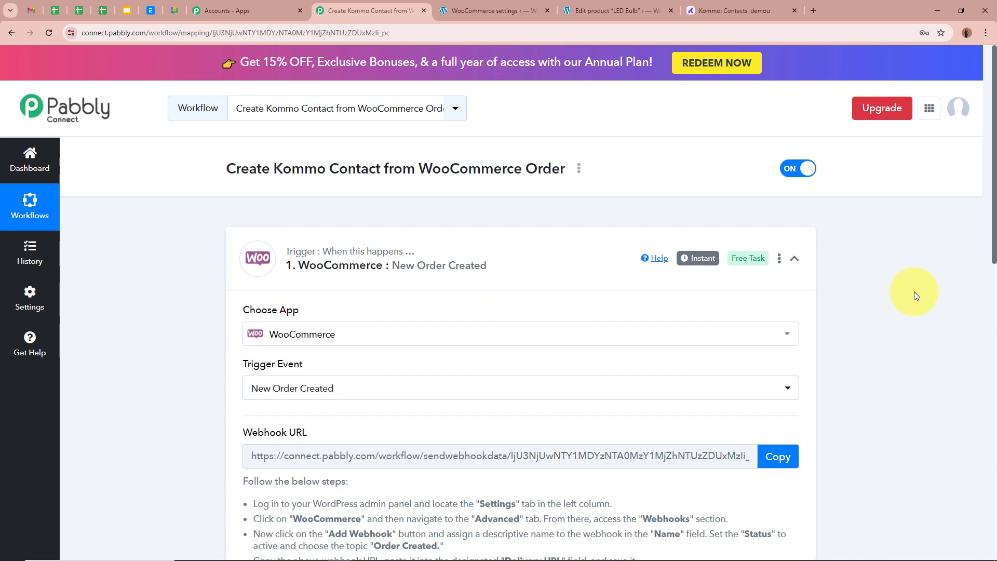
Step: Open the New Generation Phone page from its permalink and add it to the cart
click(618, 11)
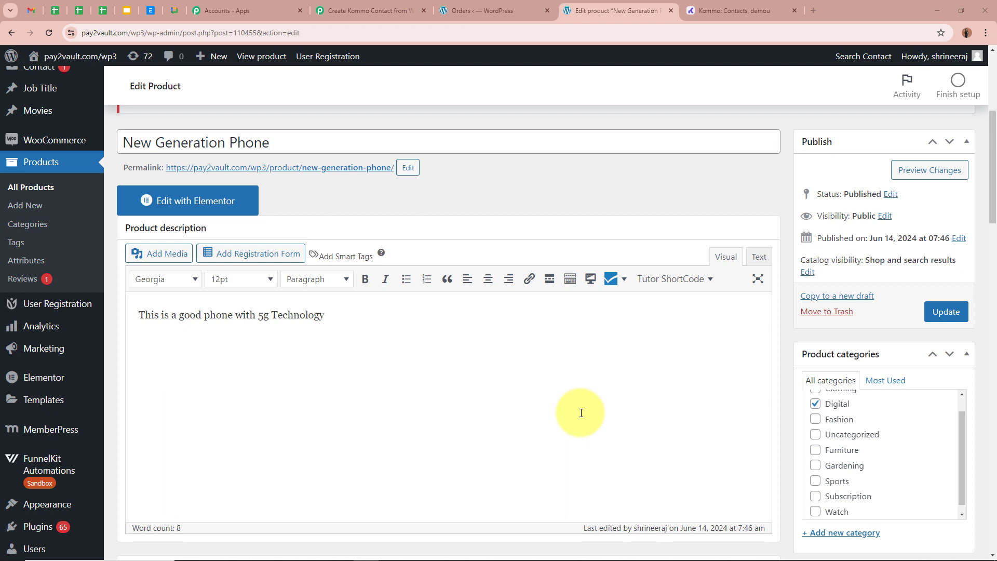
right_click(363, 173)
click(437, 179)
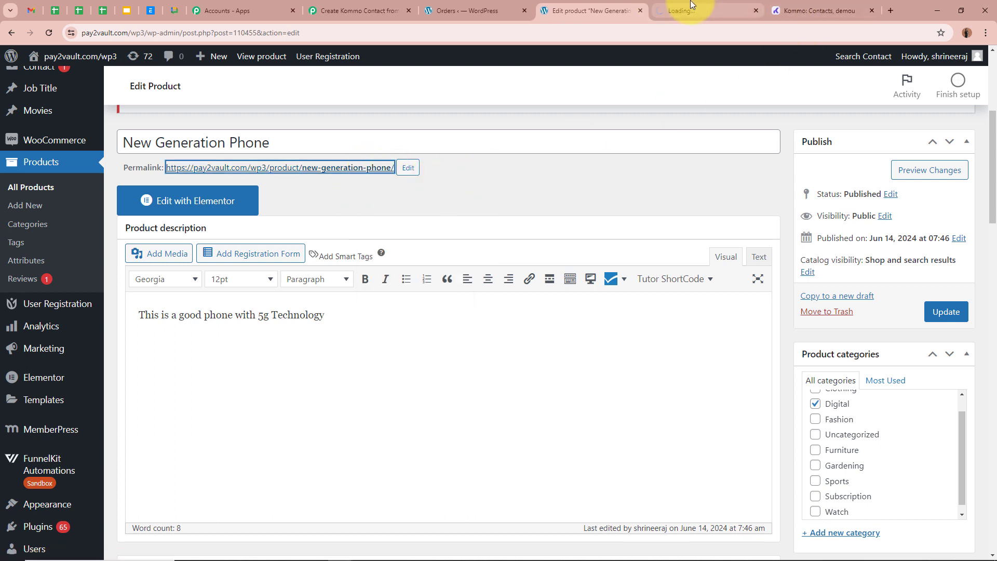
click(691, 6)
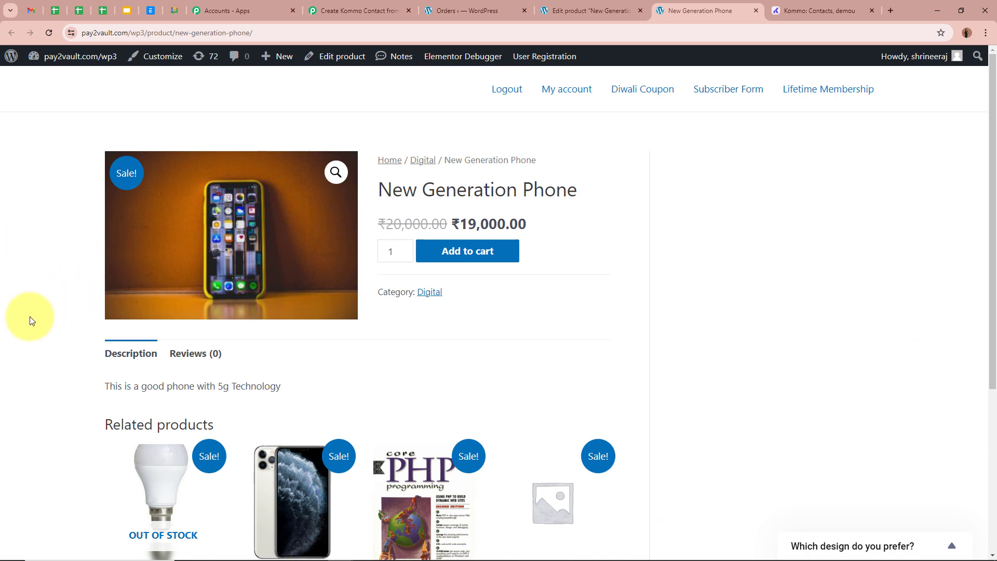
click(463, 251)
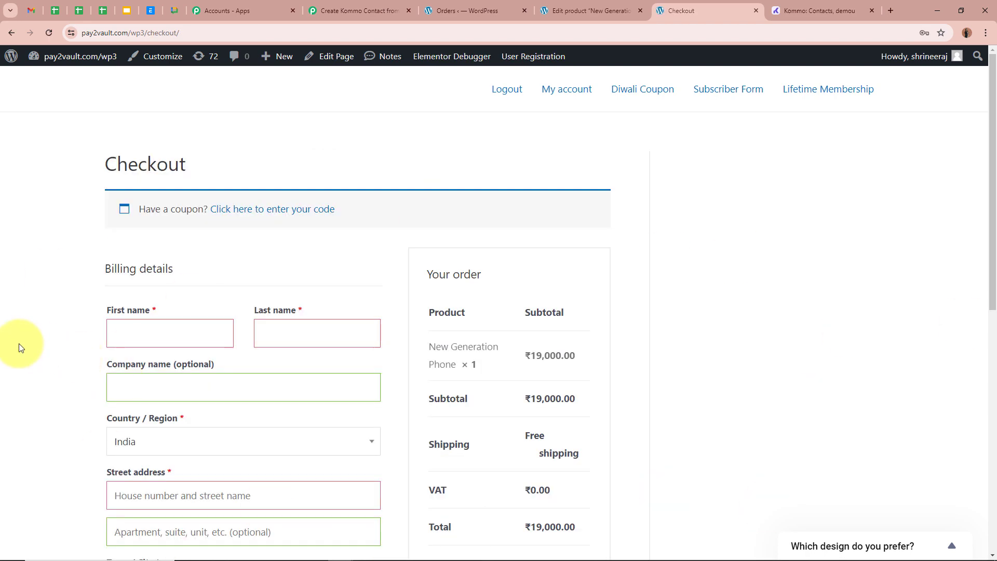
Step: Enter a test first and last name for billing and search India as the country
click(189, 333)
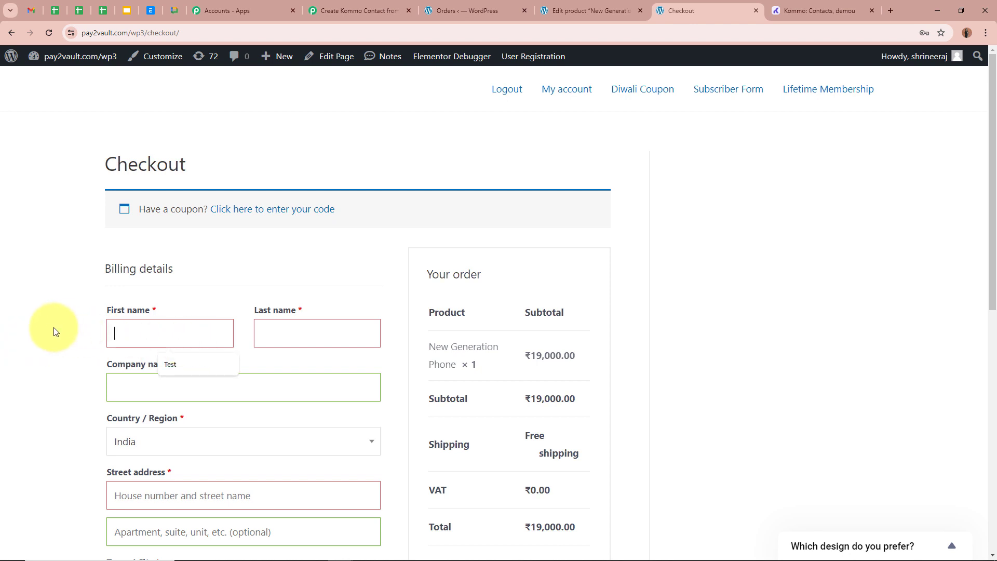
scroll(54, 329, down, 2)
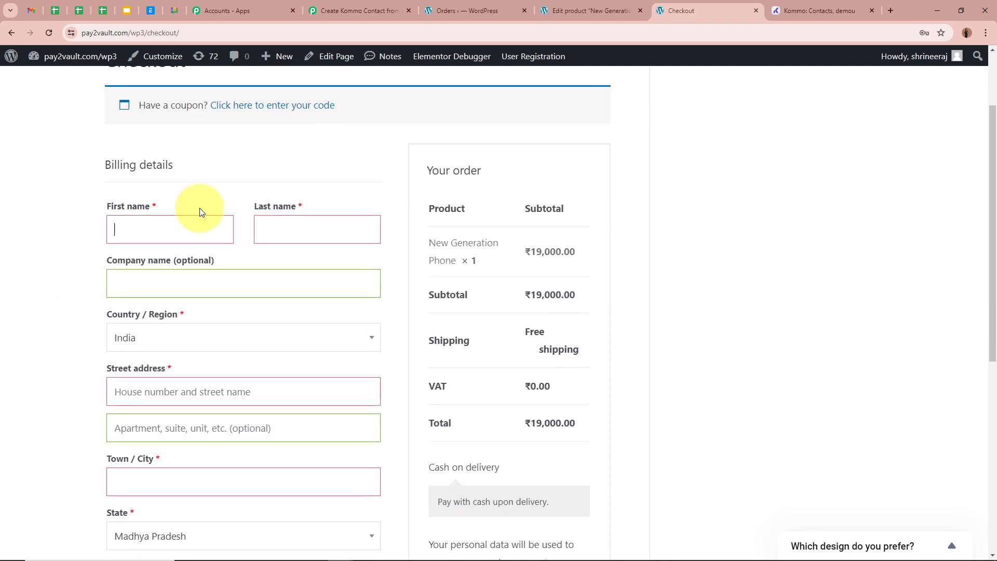
text(Demo)
click(293, 228)
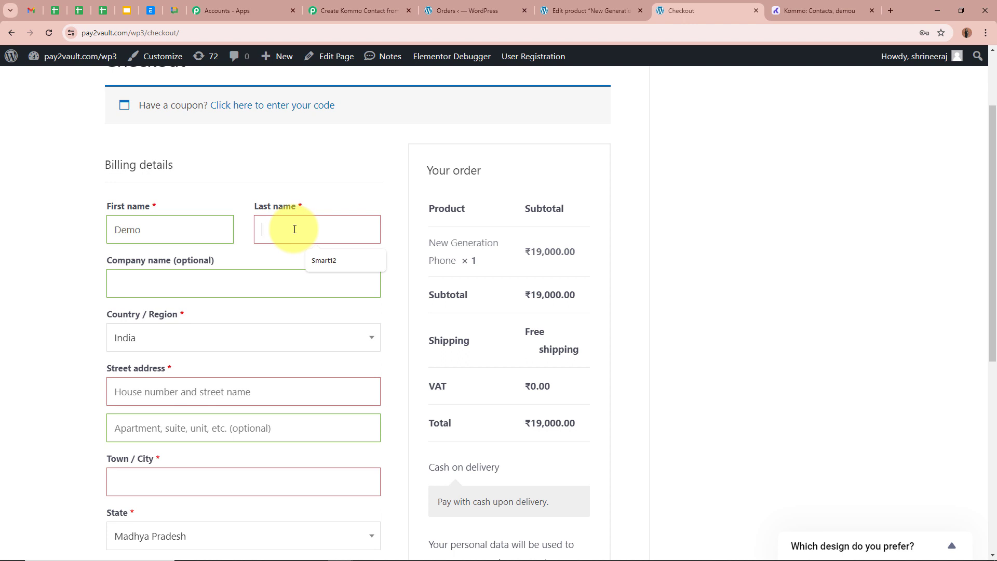
text(Test456)
click(271, 281)
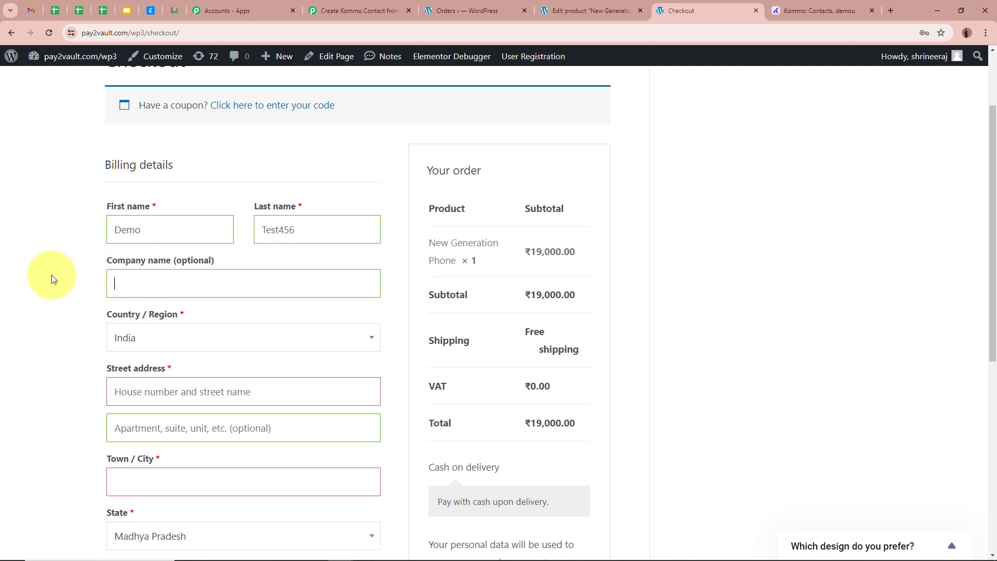
scroll(52, 258, down, 2)
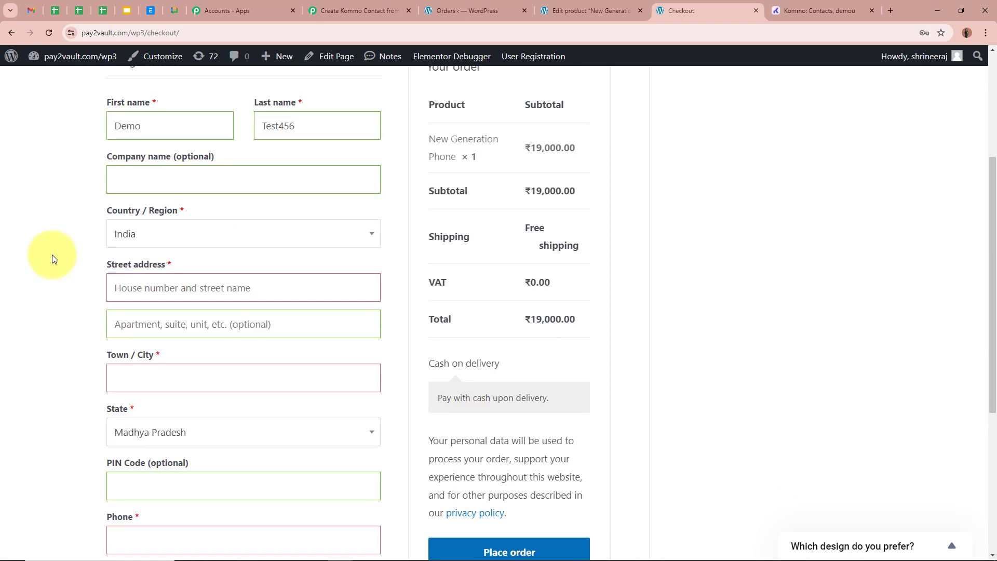
click(218, 233)
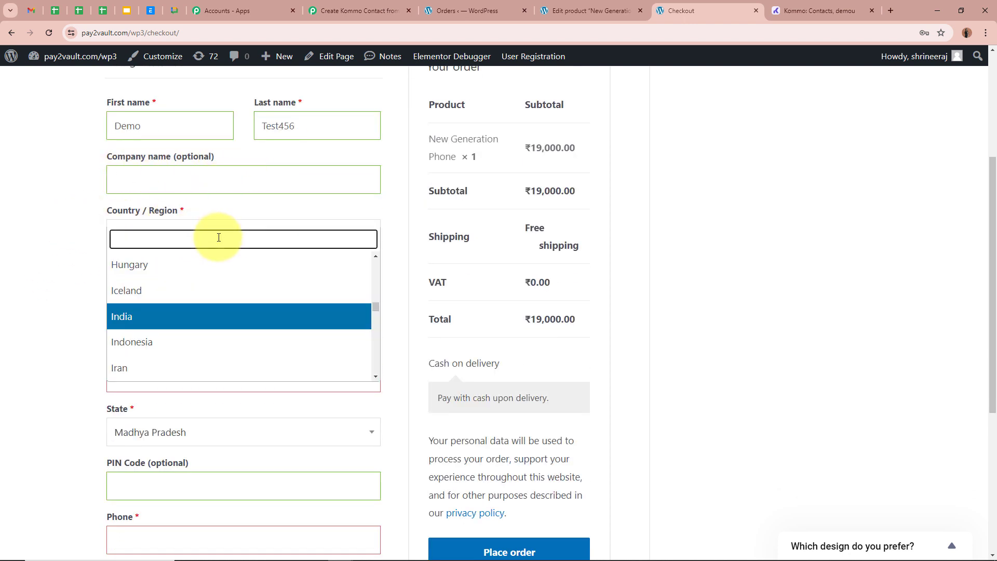
text(India)
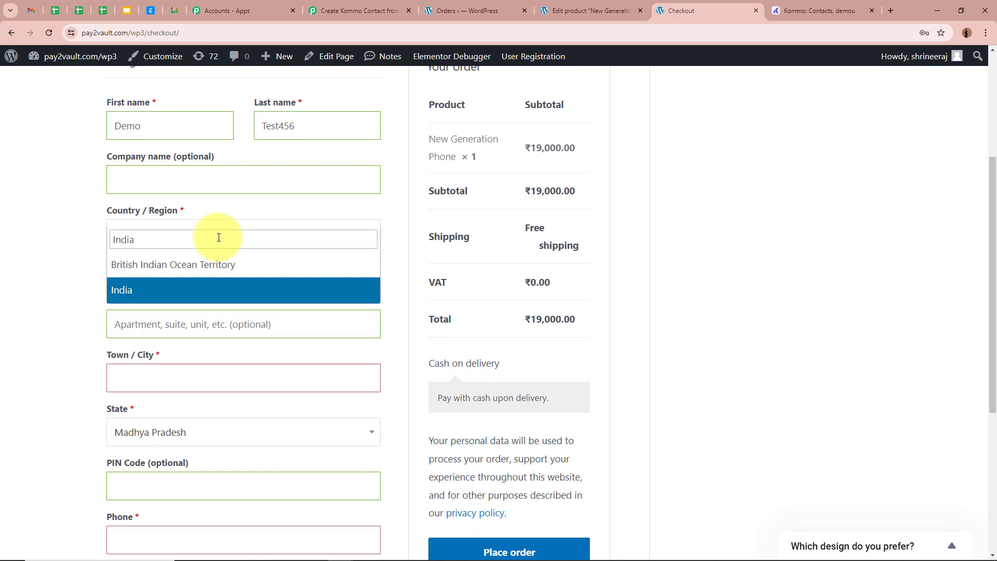
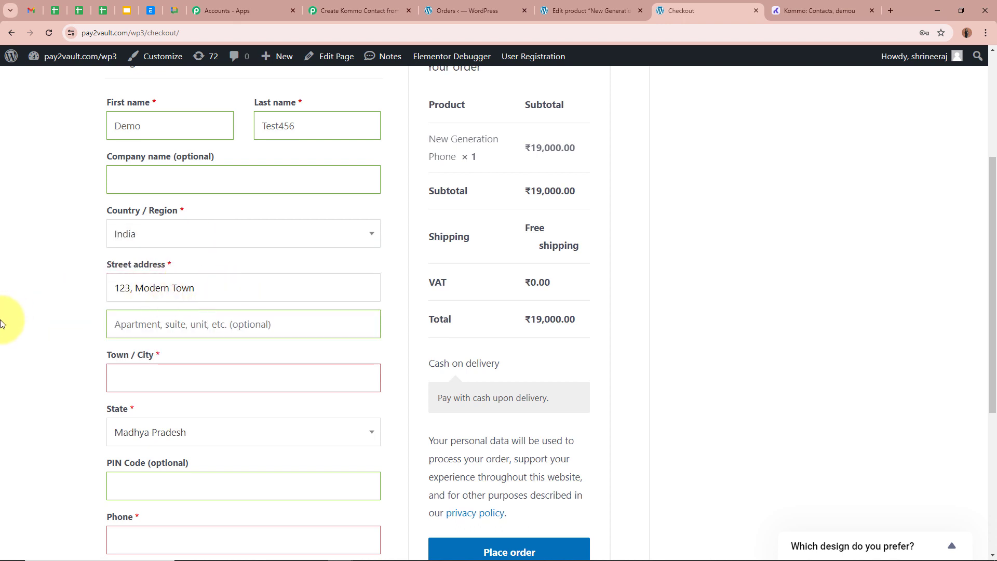
Step: Set the billing town to Bhopal and state to Madhya Pradesh, and enter the PIN code
scroll(46, 299, down, 2)
click(188, 276)
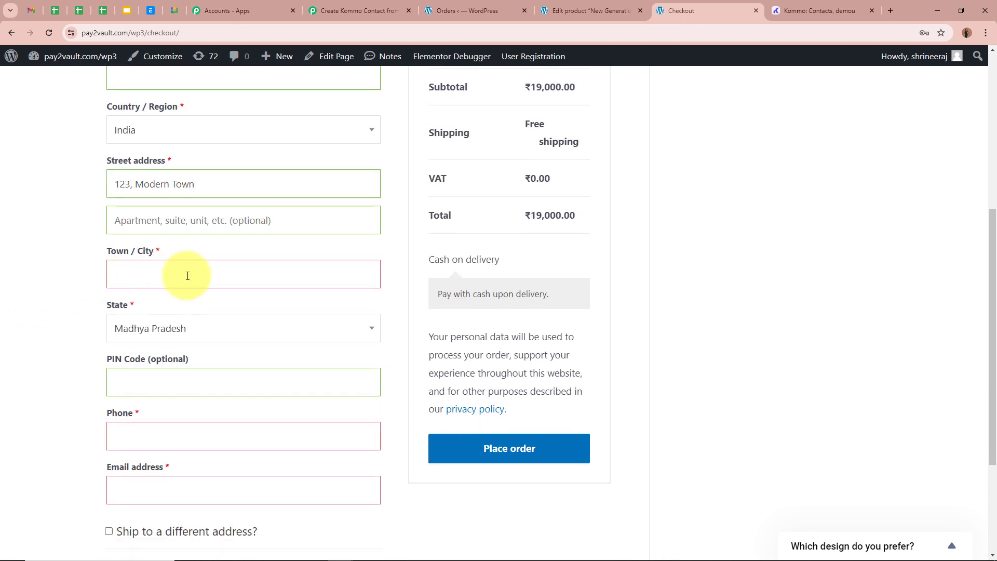
text(Bhopal)
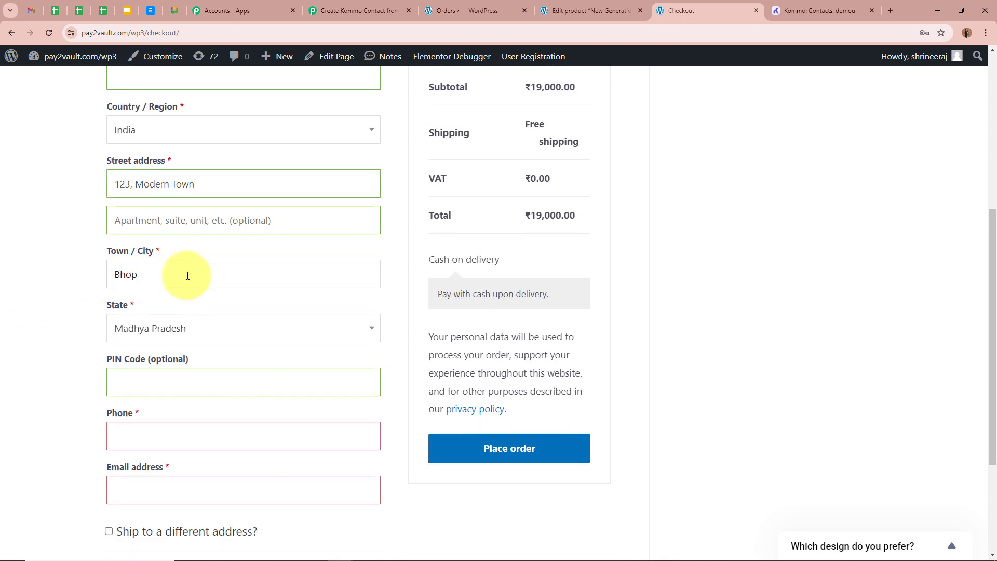
click(200, 329)
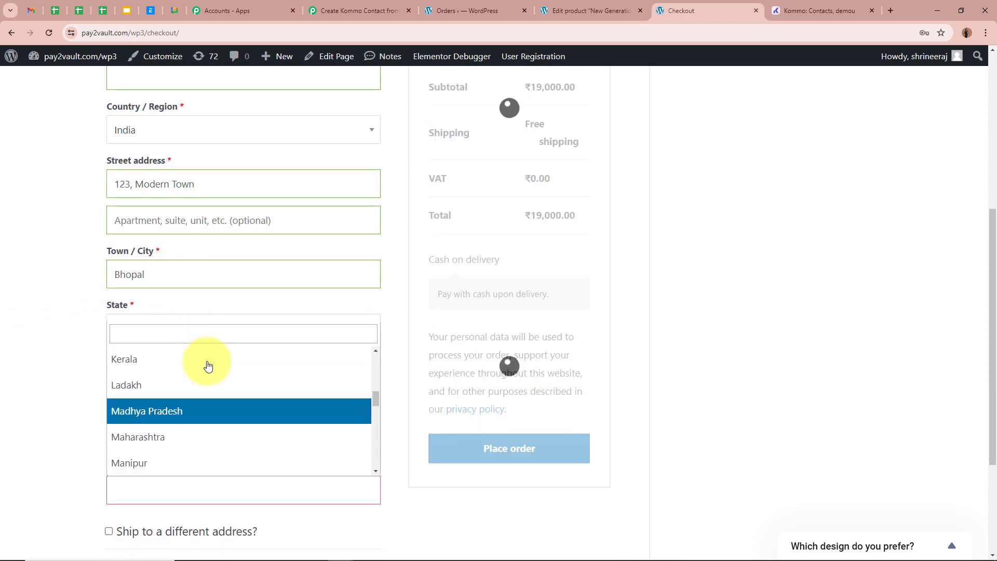
click(209, 413)
scroll(29, 319, down, 1)
scroll(29, 318, down, 2)
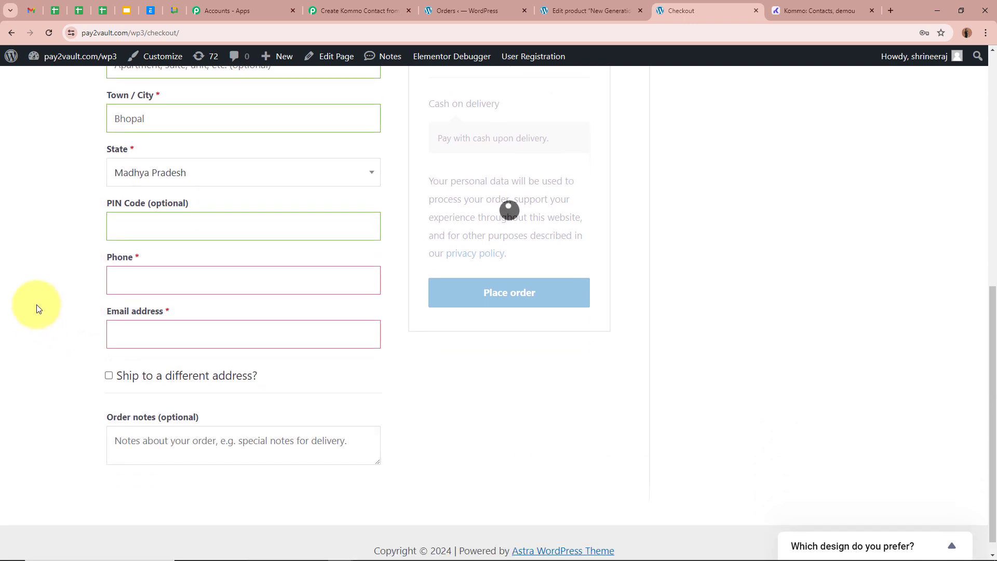
click(196, 220)
text(462001)
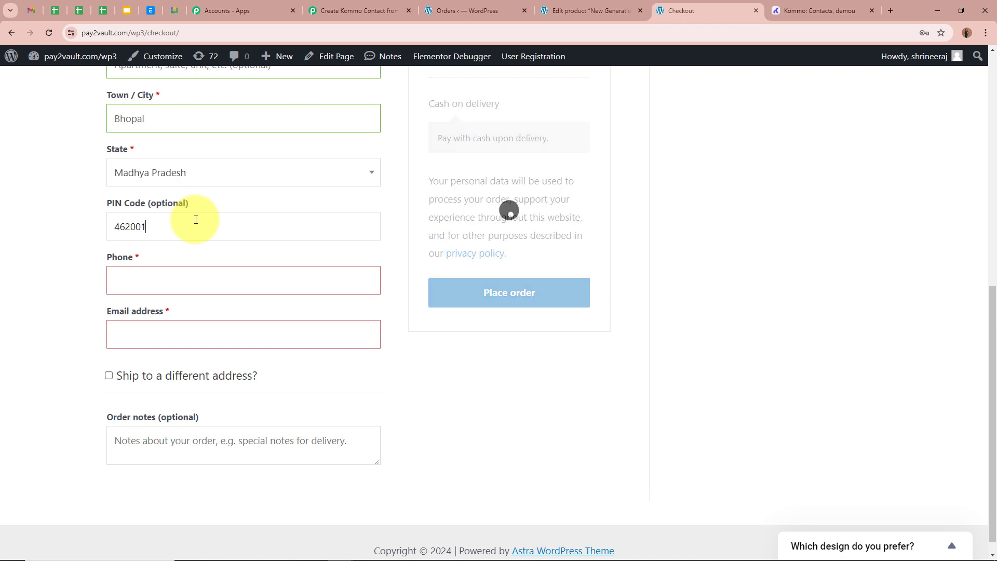
Step: Enter the billing phone number and saved email, then place the ₹20,900 test order
click(198, 284)
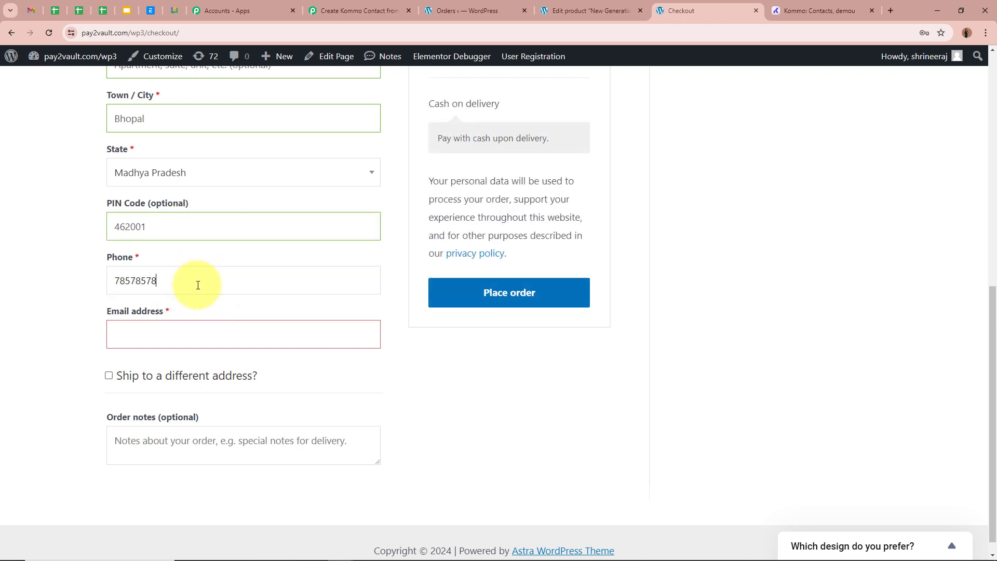
click(192, 324)
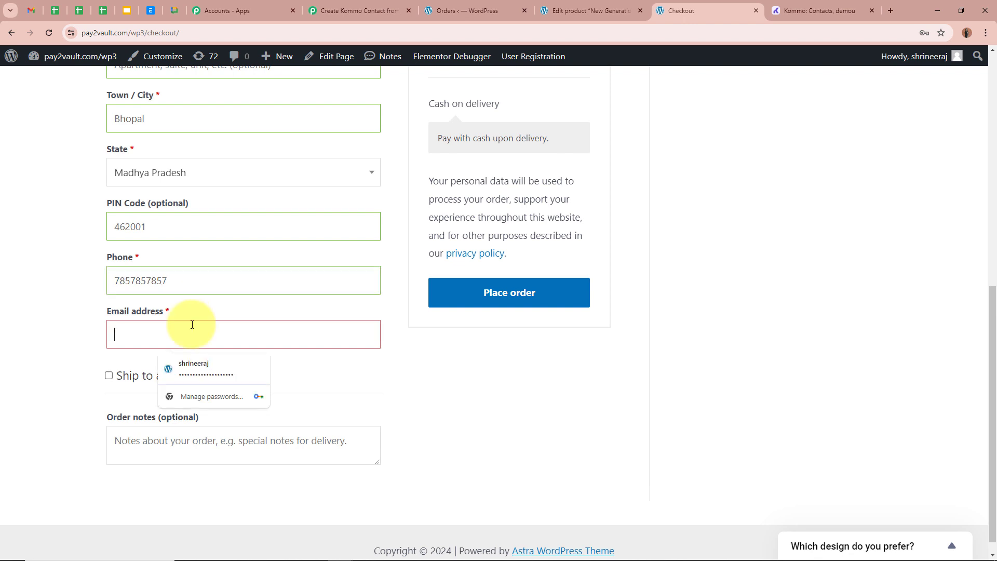
text(de)
key(Down)
key(Return)
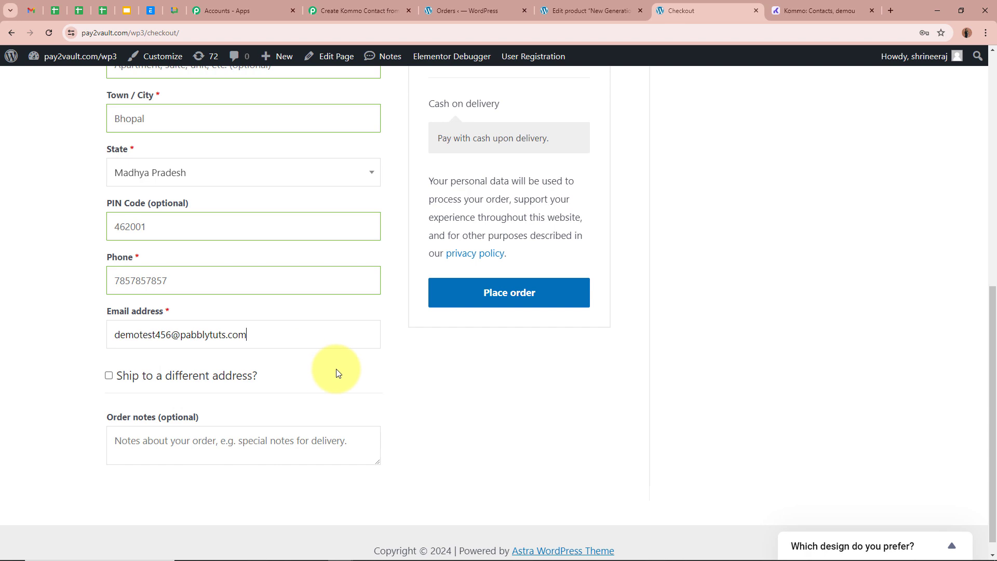
scroll(312, 325, up, 7)
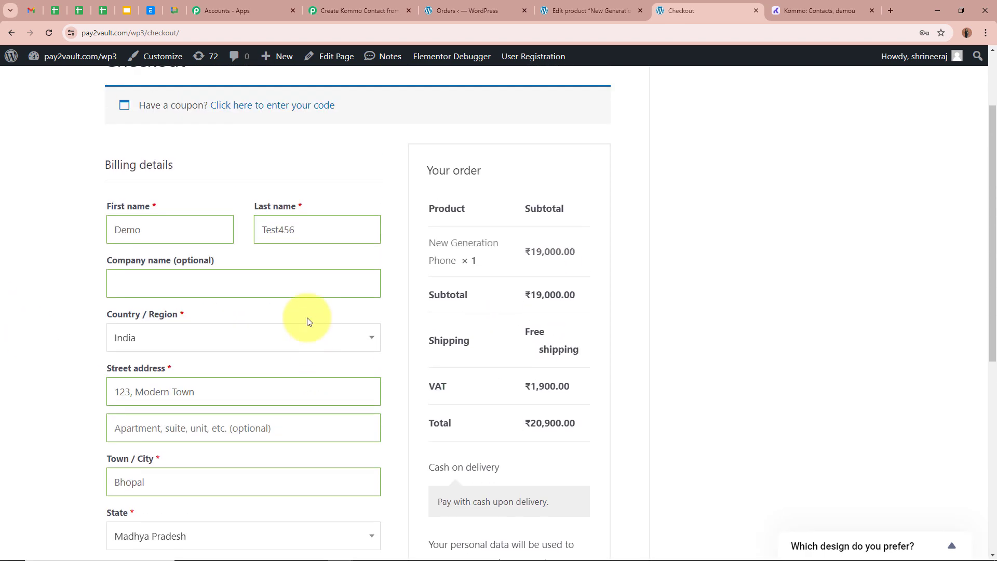
scroll(40, 349, down, 6)
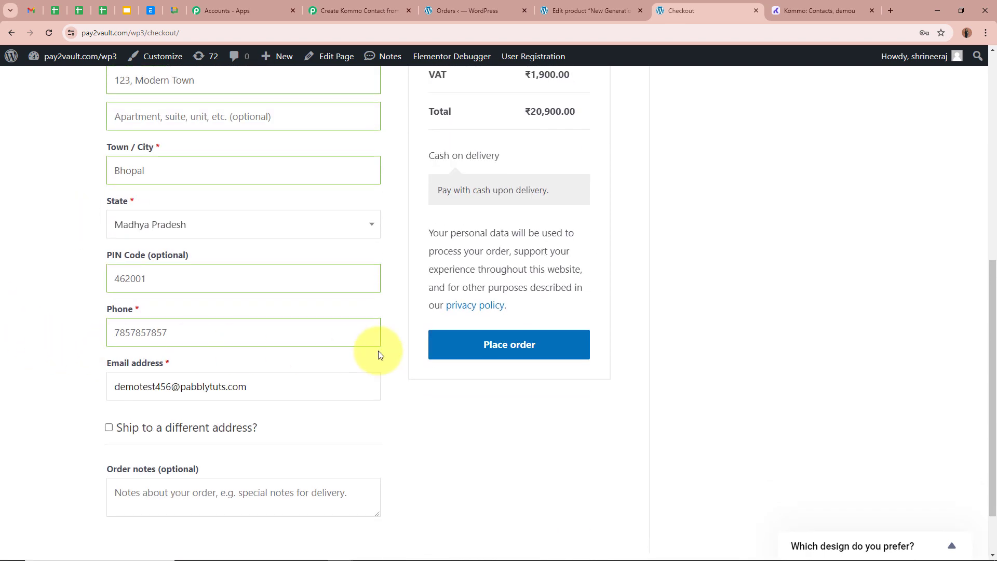
click(494, 352)
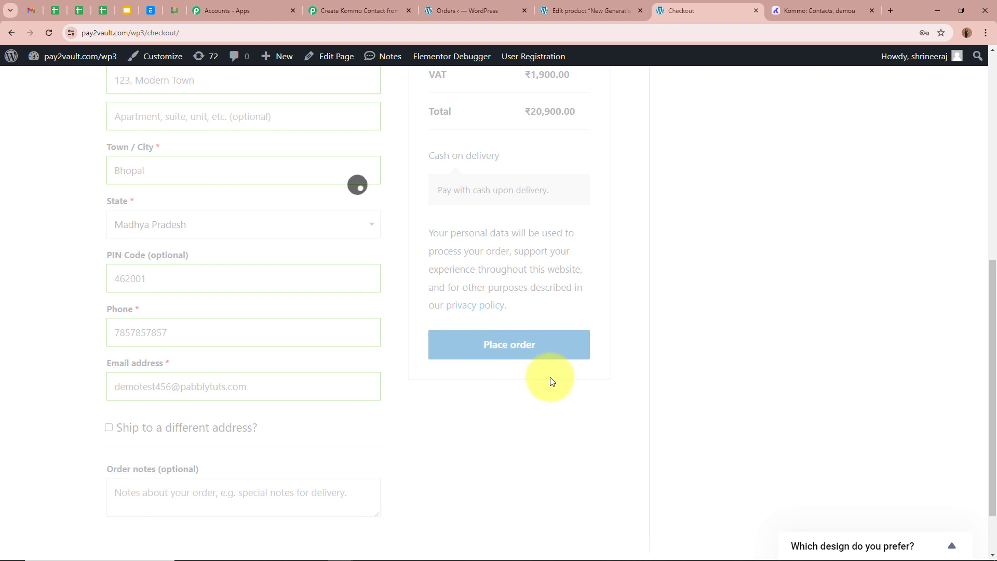
drag(159, 198, 239, 199)
click(383, 196)
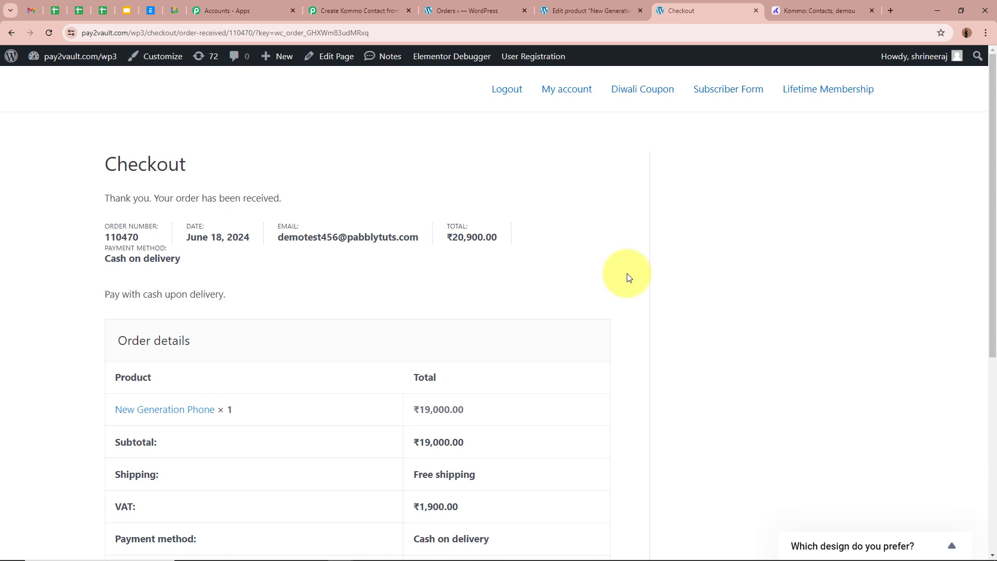
Step: Return to the Pabbly Connect workflow and scroll to the trigger's webhook response area
click(359, 11)
scroll(139, 281, down, 4)
scroll(139, 283, down, 5)
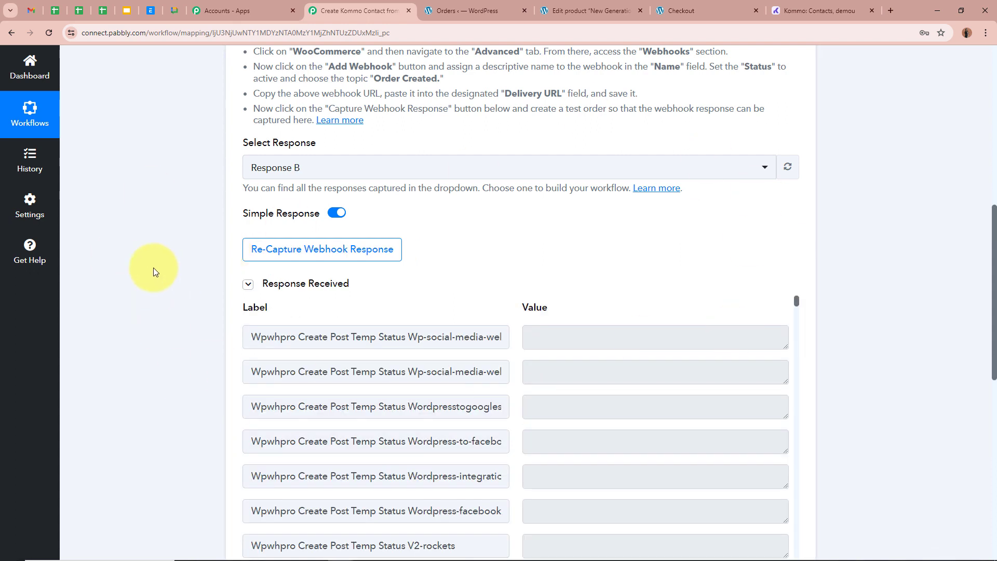
Step: Scroll through Response B to review the order's billing, shipping and payment fields
scroll(154, 271, down, 2)
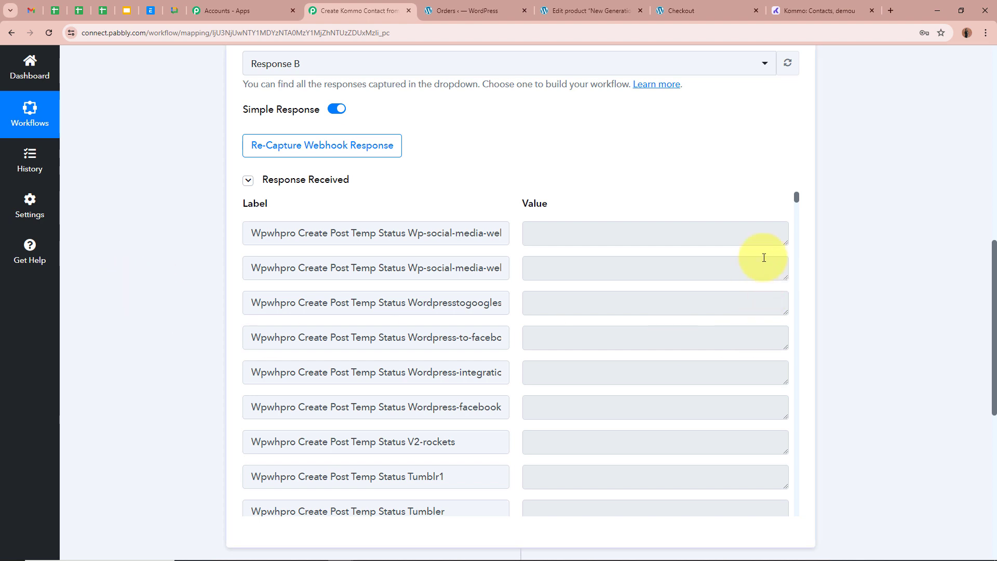
drag(797, 197, 812, 268)
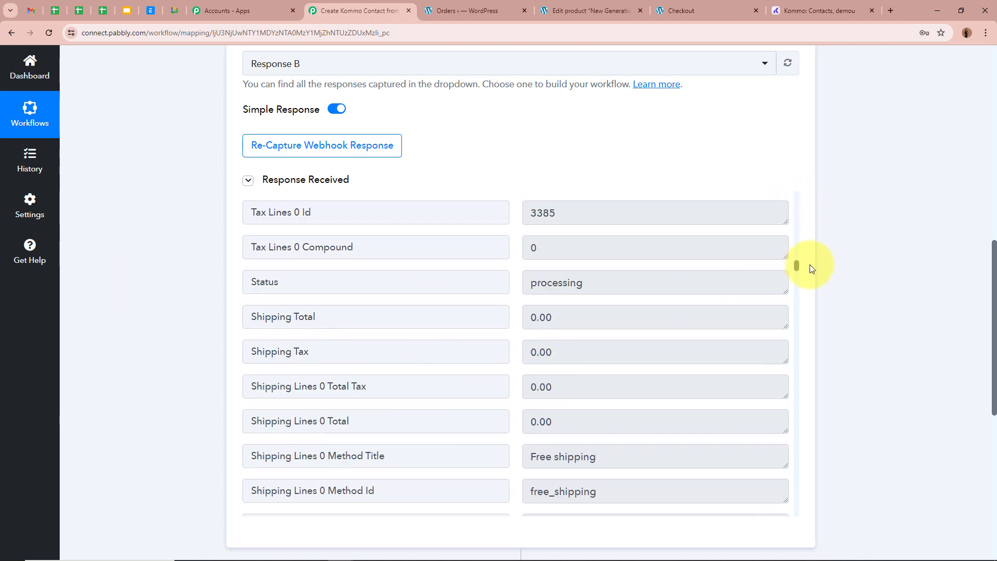
scroll(544, 266, down, 5)
mouse_move(785, 319)
mouse_down()
mouse_move(784, 346)
mouse_move(783, 319)
mouse_up()
scroll(782, 321, down, 3)
scroll(779, 321, down, 2)
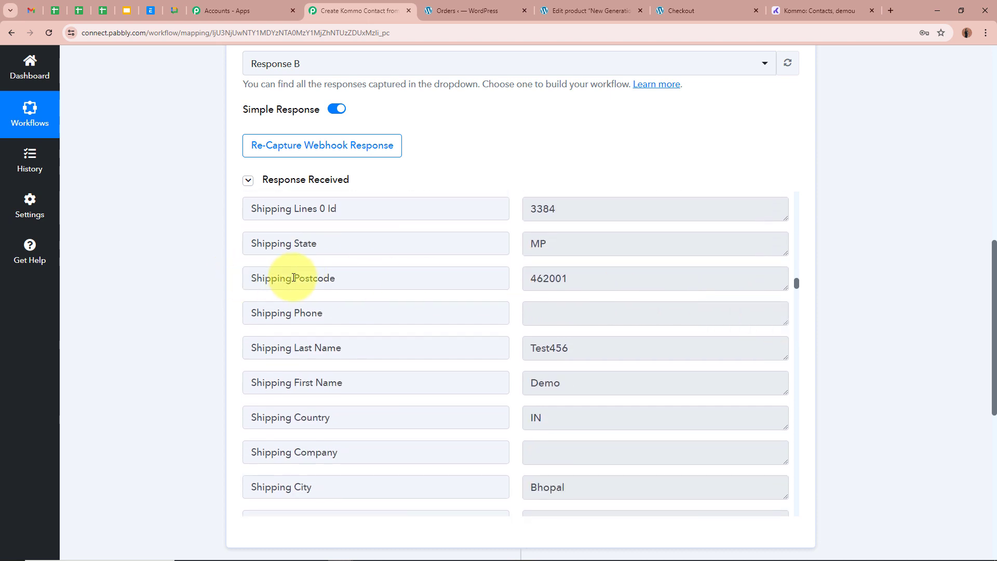
scroll(545, 244, down, 1)
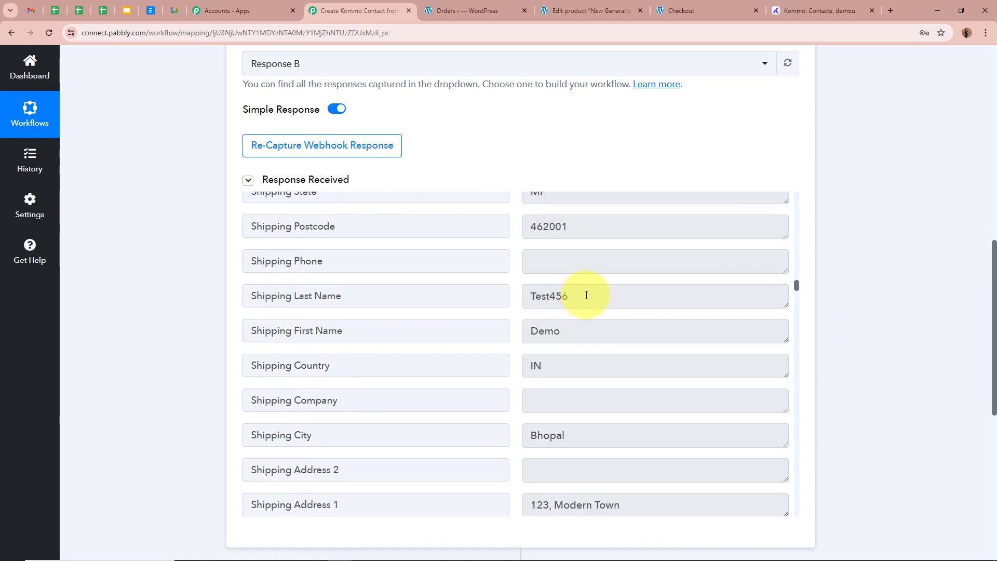
scroll(587, 295, down, 3)
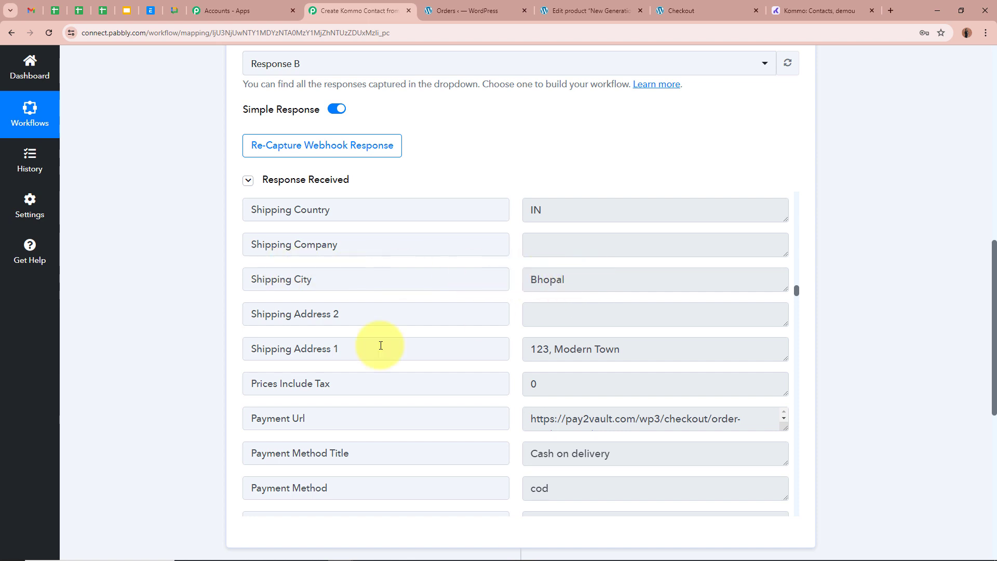
scroll(618, 347, down, 1)
scroll(618, 348, down, 10)
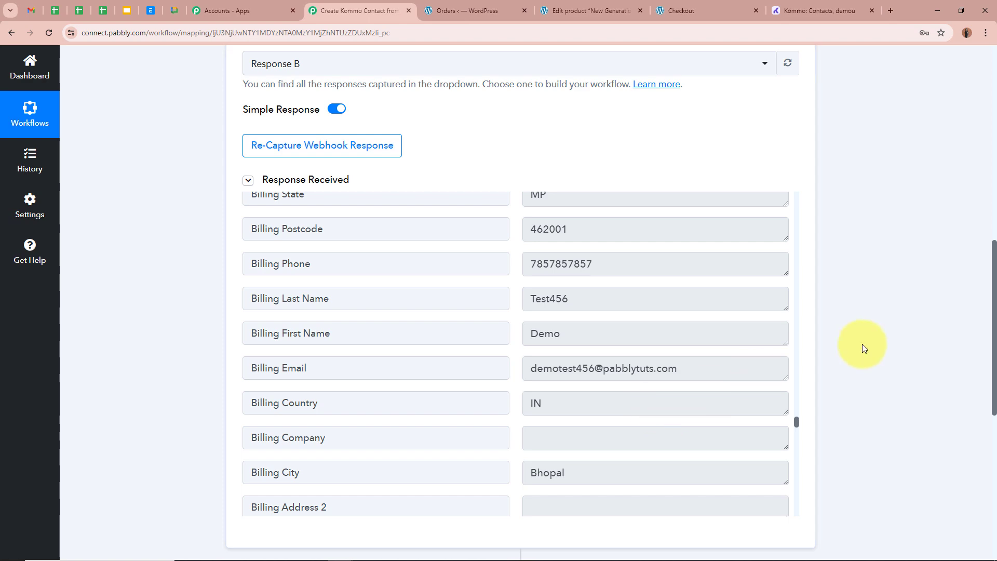
scroll(864, 348, up, 10)
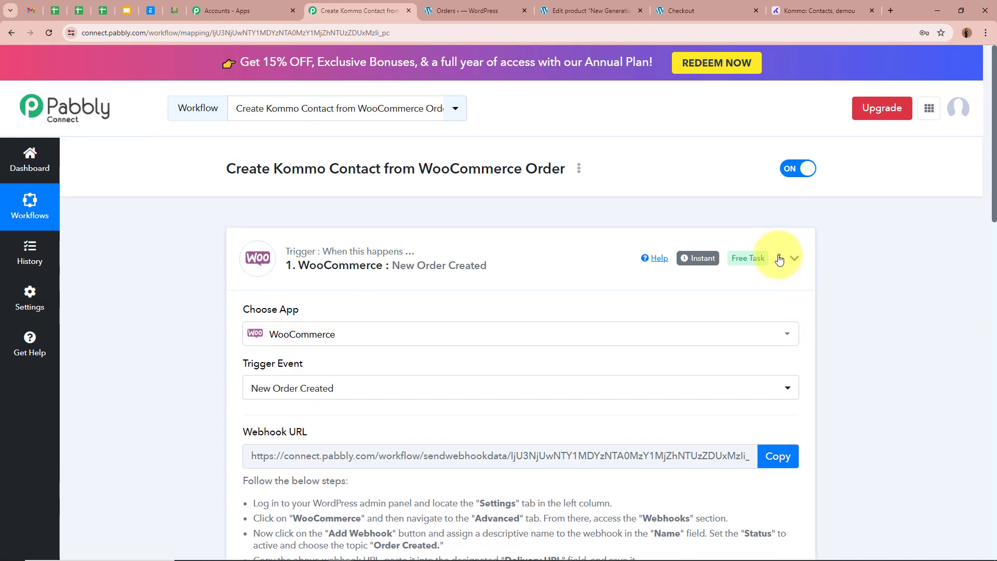
Step: Collapse the WooCommerce trigger and give the action step Kommo with the Create Contact event
click(784, 257)
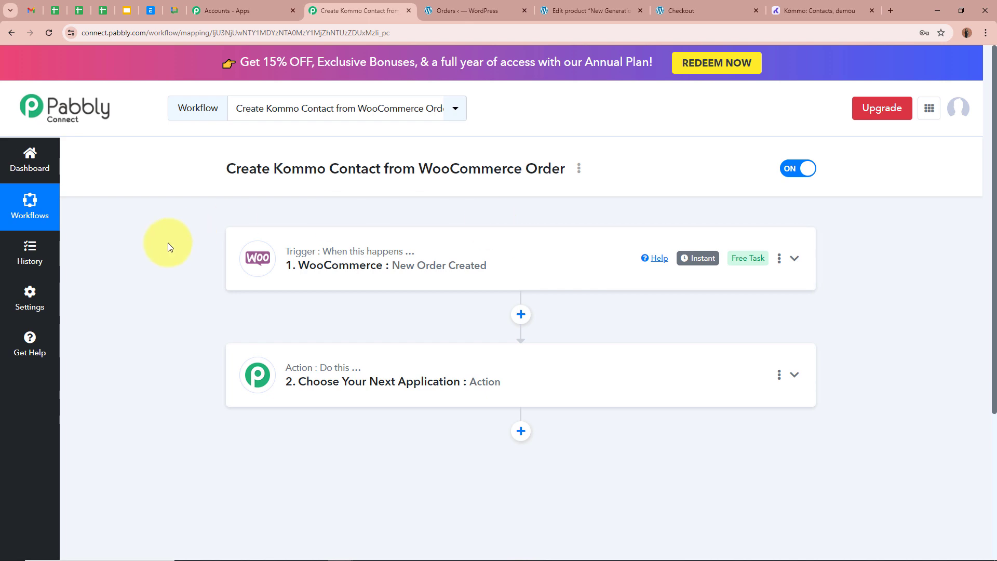
click(804, 376)
click(412, 265)
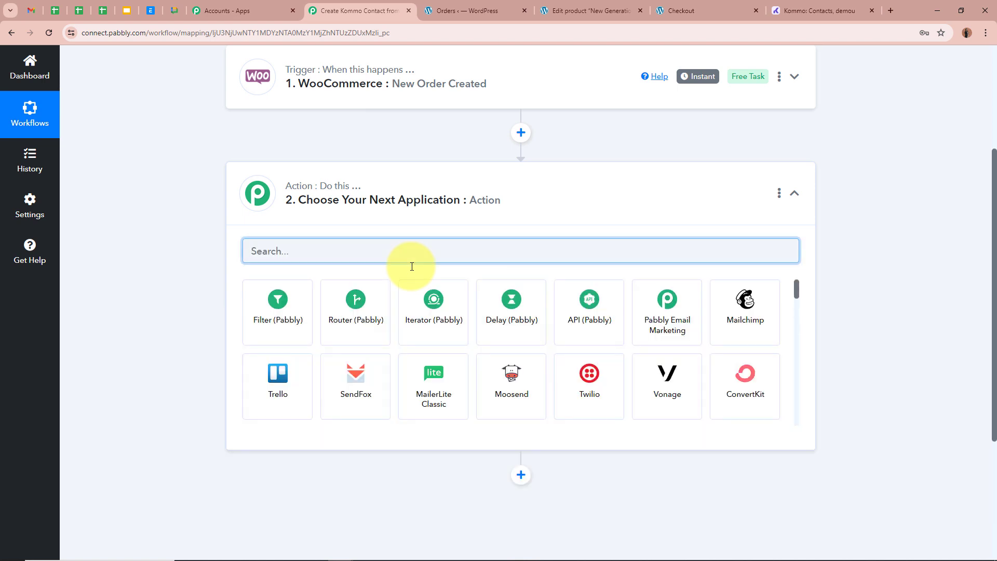
text(Kommo)
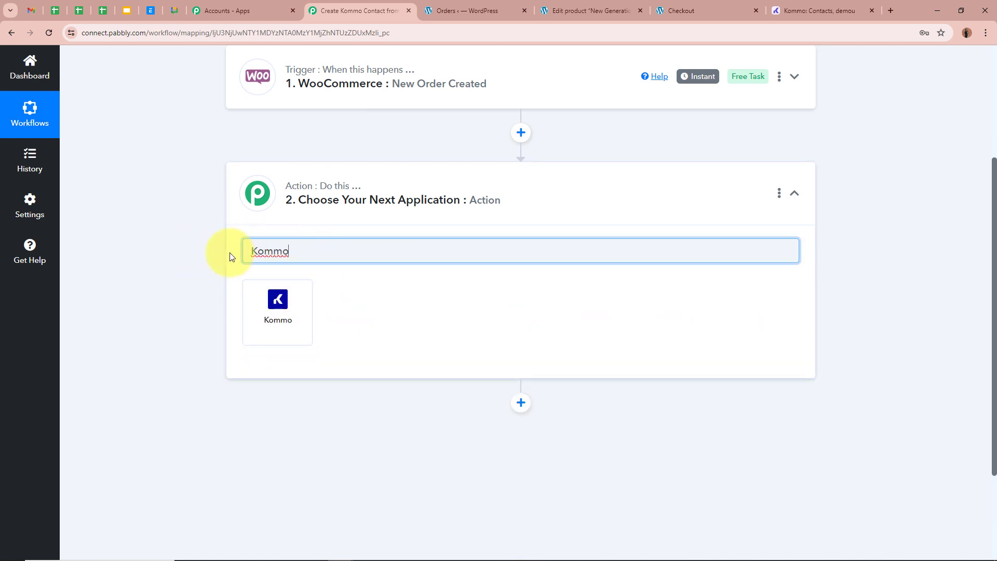
click(294, 312)
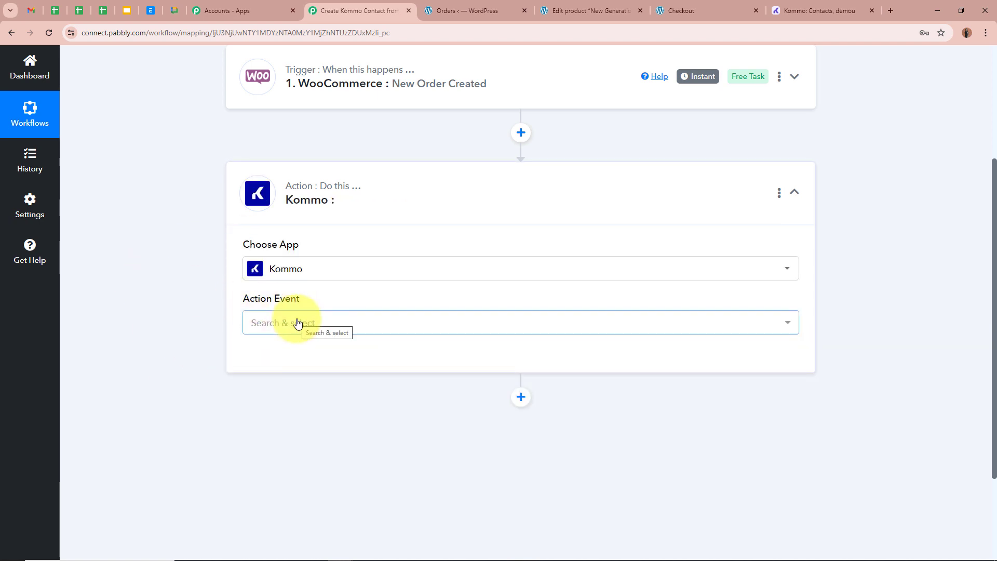
click(297, 322)
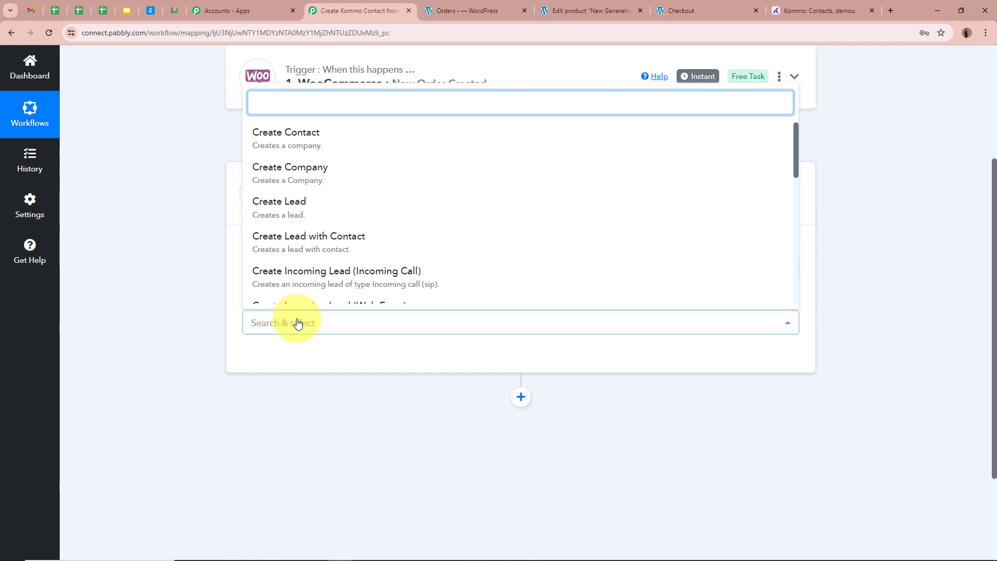
click(286, 143)
scroll(153, 245, up, 3)
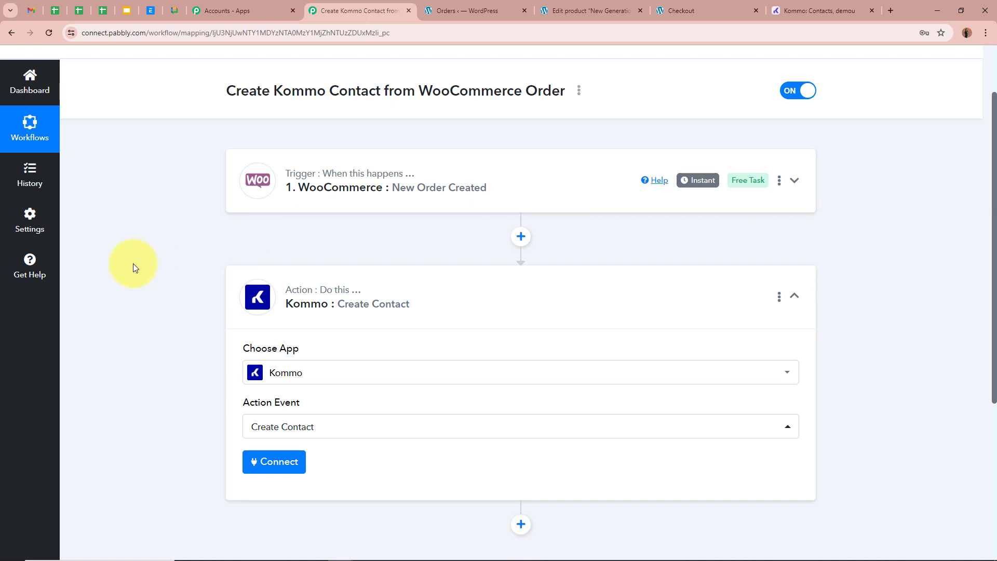
scroll(132, 263, down, 2)
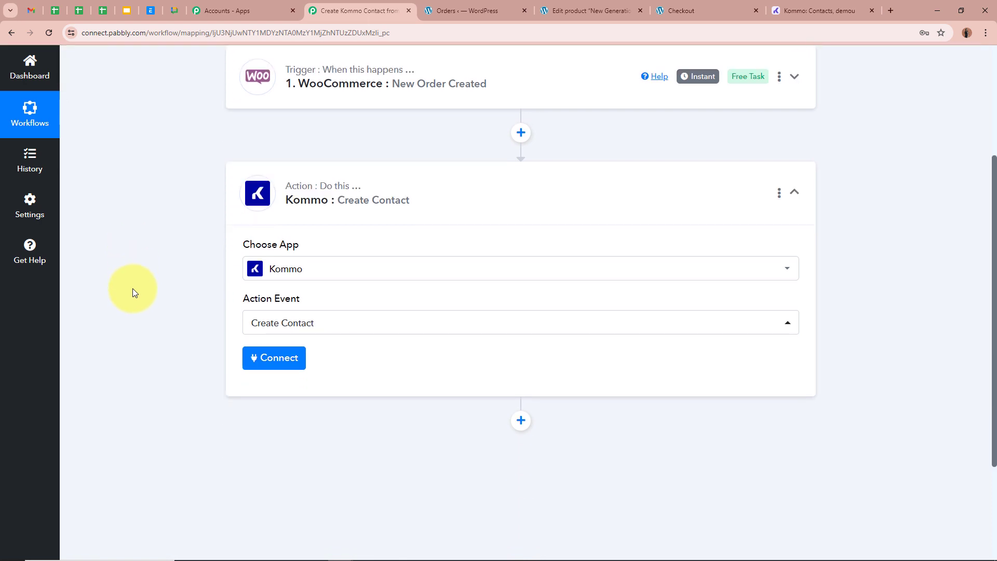
Step: Add a new Kommo connection and start Connect With Kommo, reaching the Sub Domain prompt
click(280, 364)
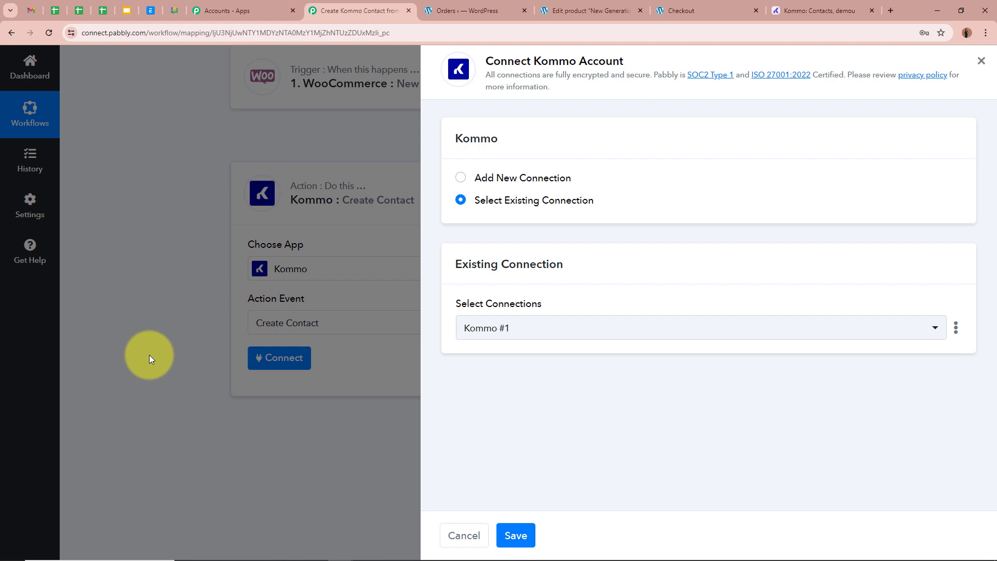
click(461, 178)
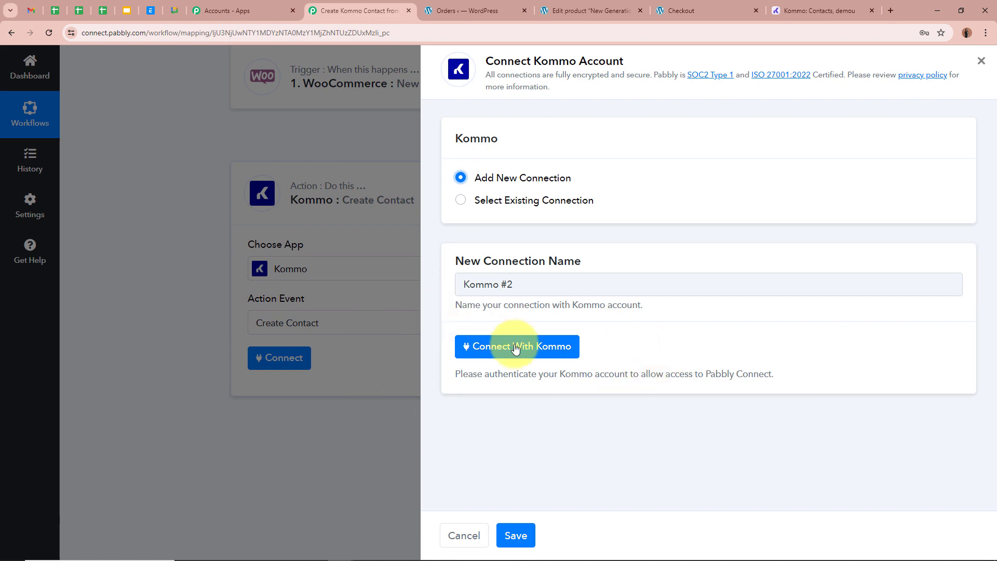
click(484, 346)
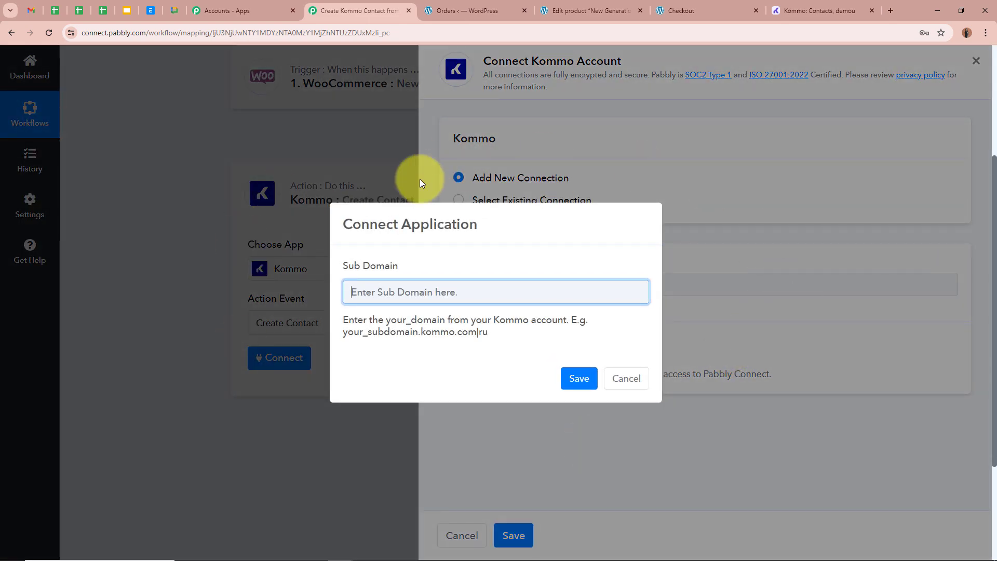
drag(343, 319, 505, 341)
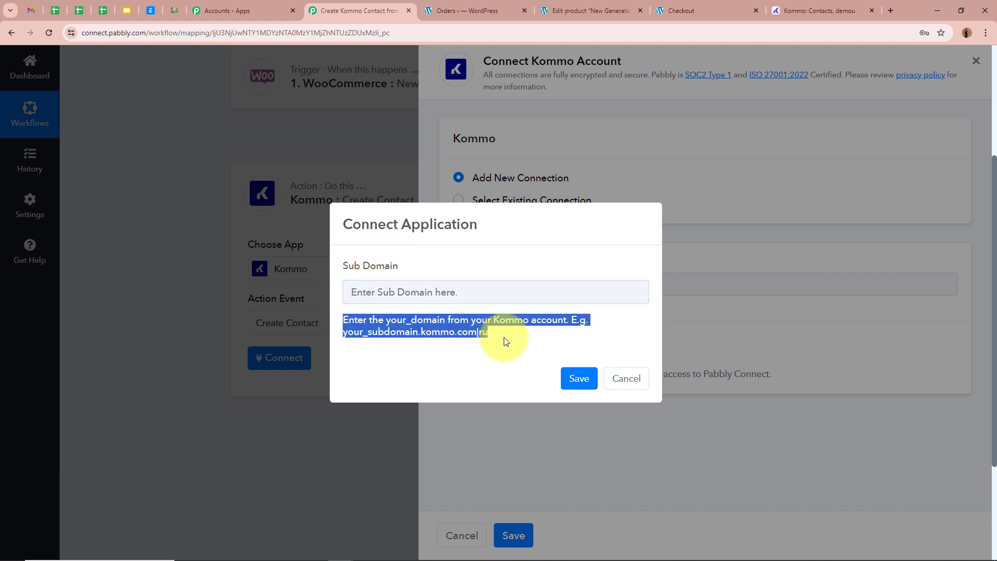
click(503, 337)
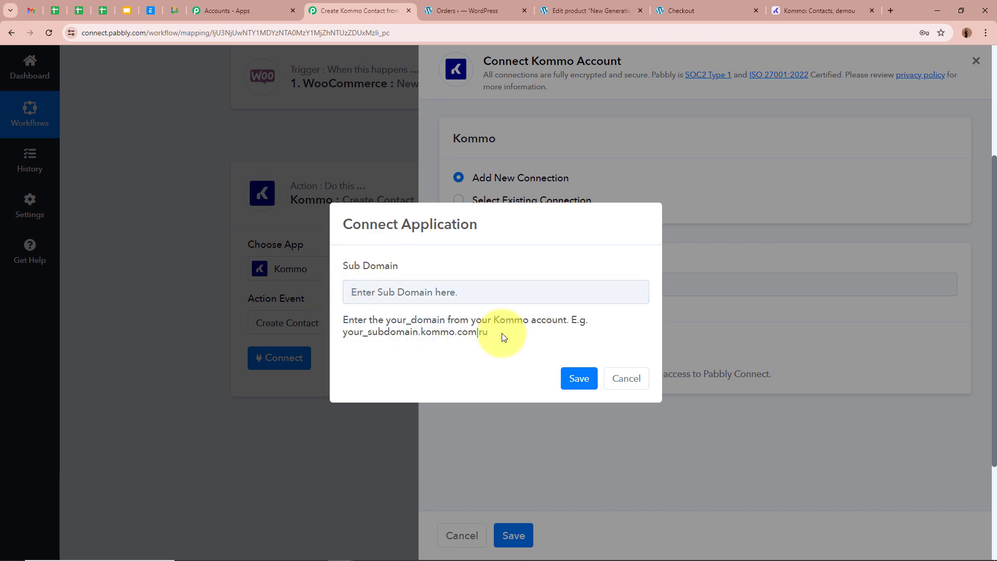
click(810, 4)
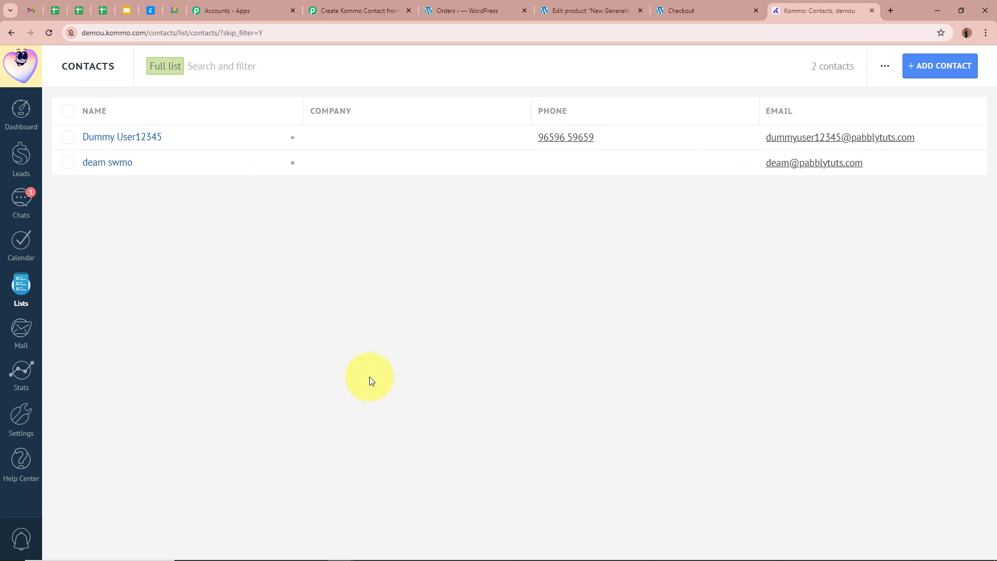
Step: Copy the account's Kommo sub domain from the Contacts page address bar
click(187, 34)
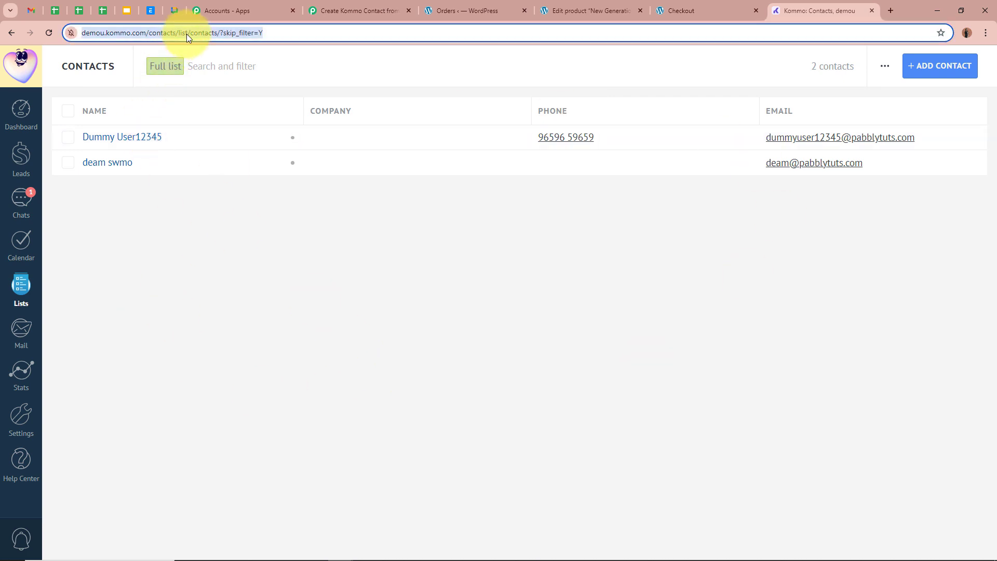
click(90, 31)
drag(106, 34, 171, 34)
key(ctrl+c)
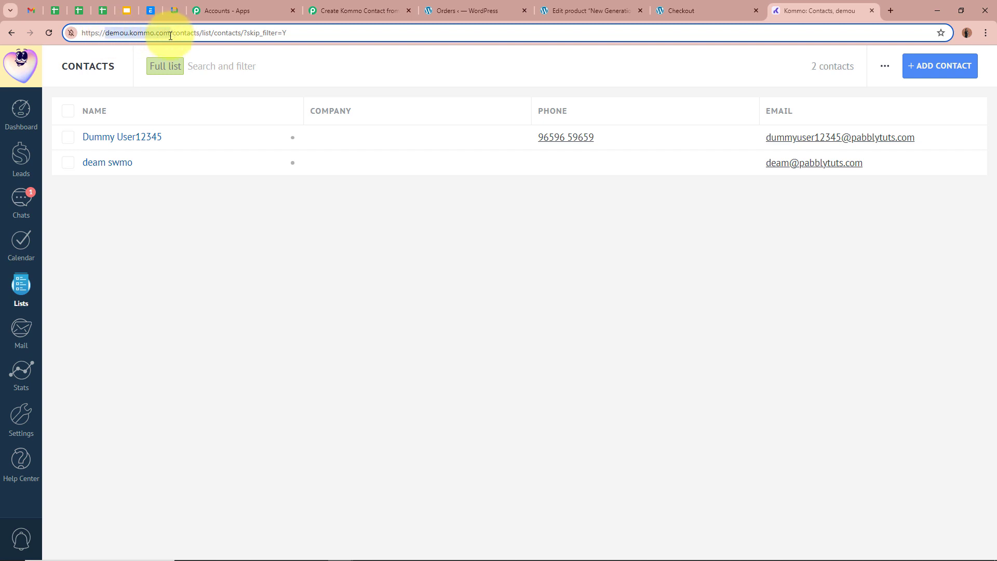
click(358, 8)
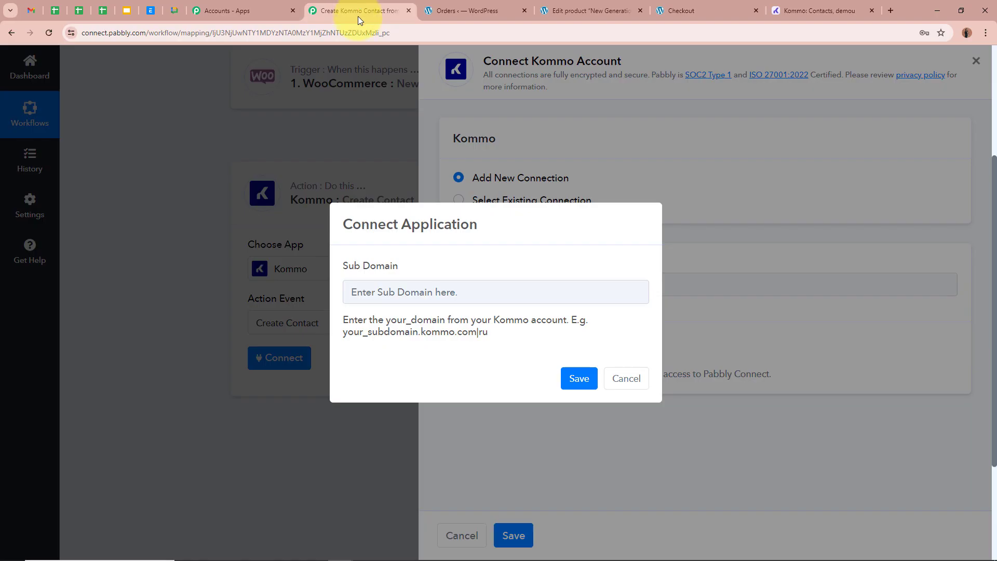
Step: Paste the sub domain, save, and allow Pabbly Connect access to the Kommo account
click(402, 294)
key(ctrl+v)
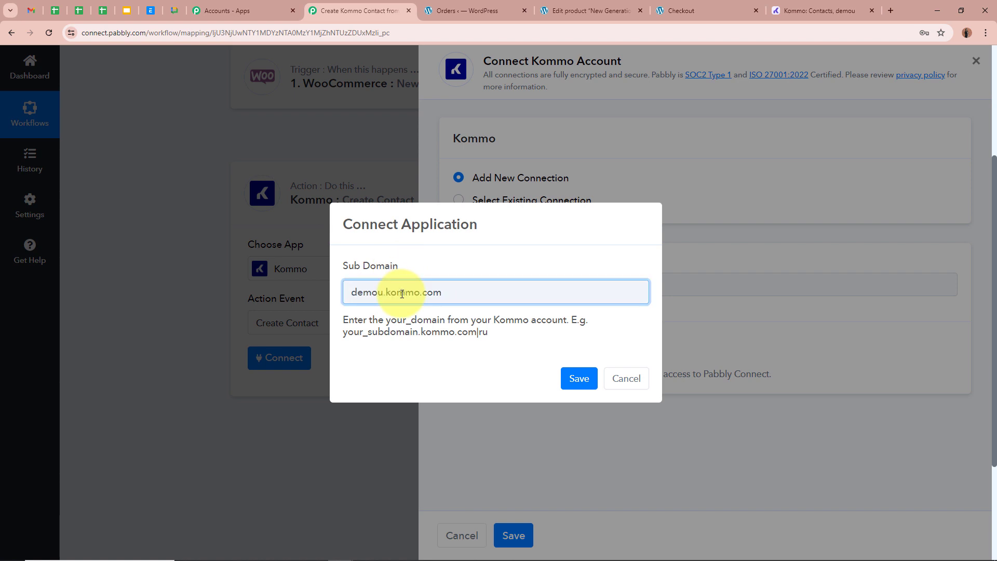
click(578, 380)
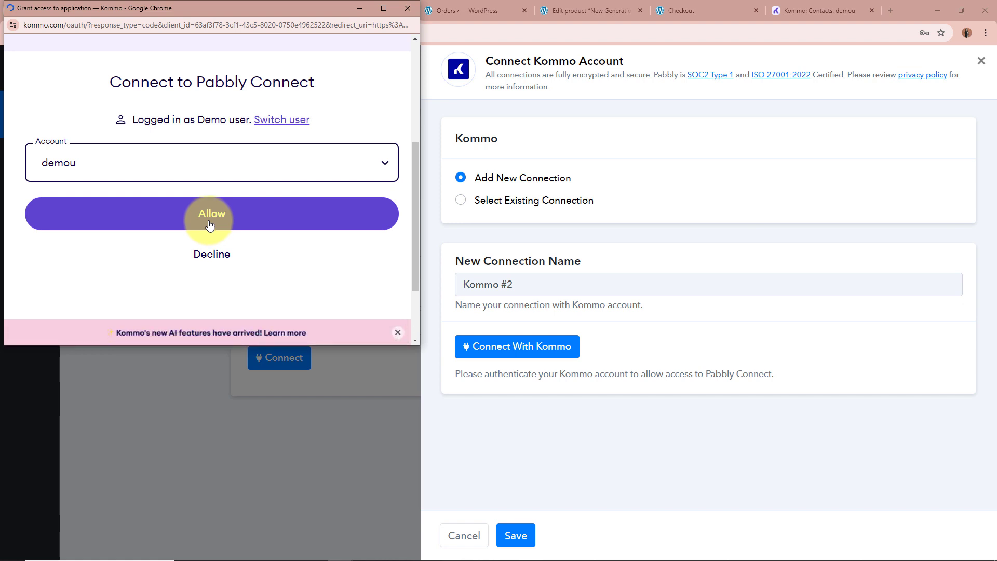
click(209, 225)
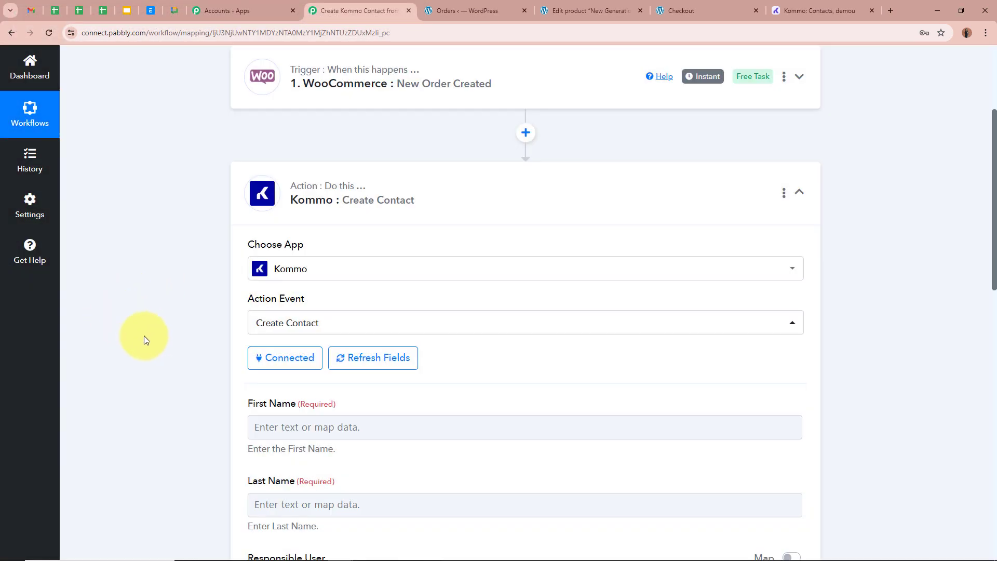
Step: Review the Create Contact fields and open the data-mapping list for First Name
scroll(145, 346, down, 4)
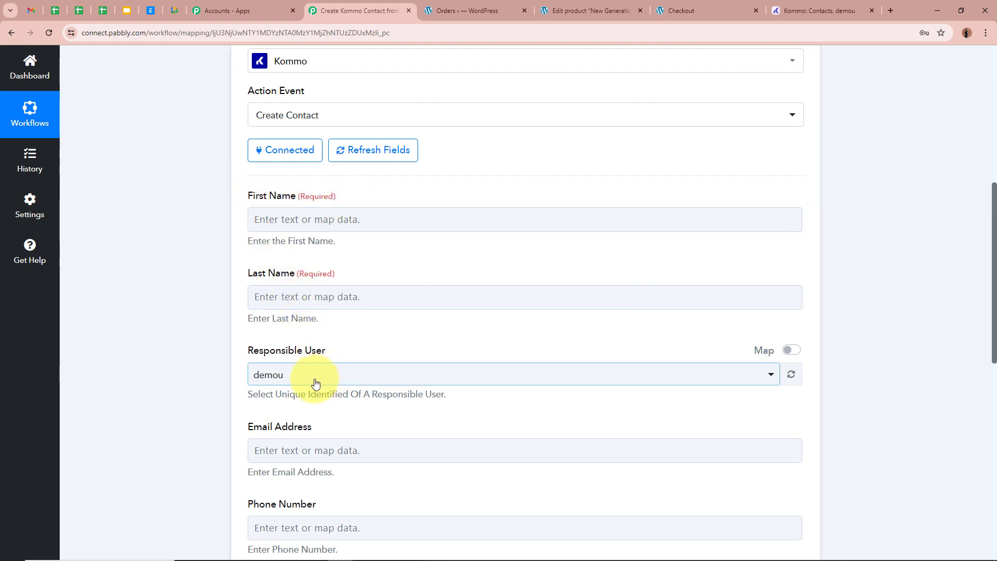
scroll(211, 385, down, 2)
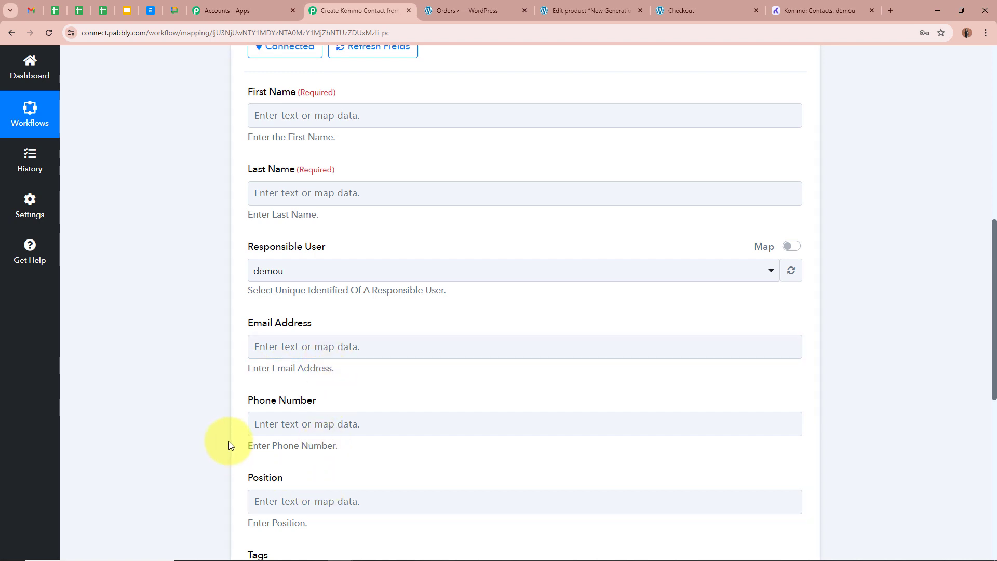
scroll(229, 441, up, 3)
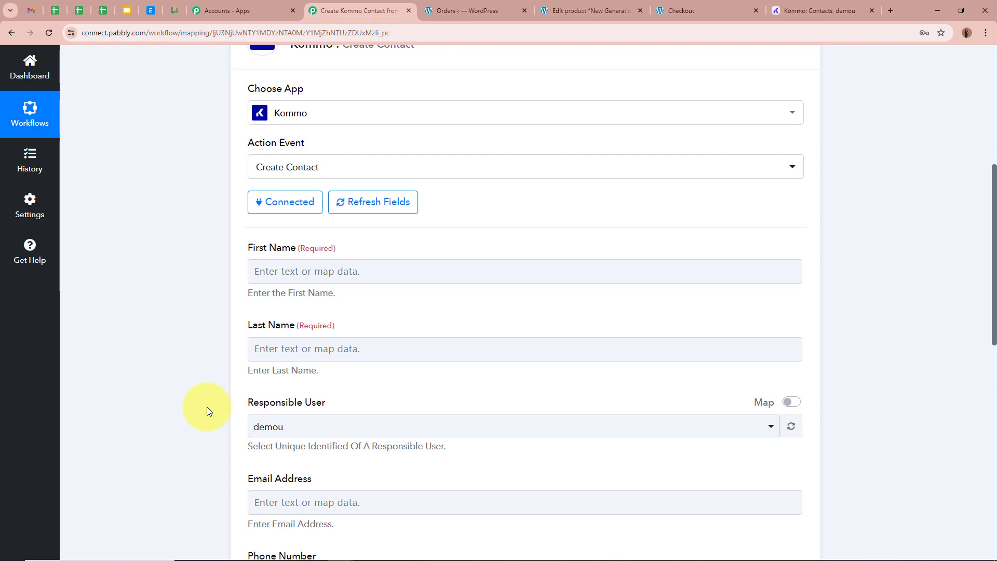
scroll(206, 406, up, 6)
scroll(207, 407, down, 6)
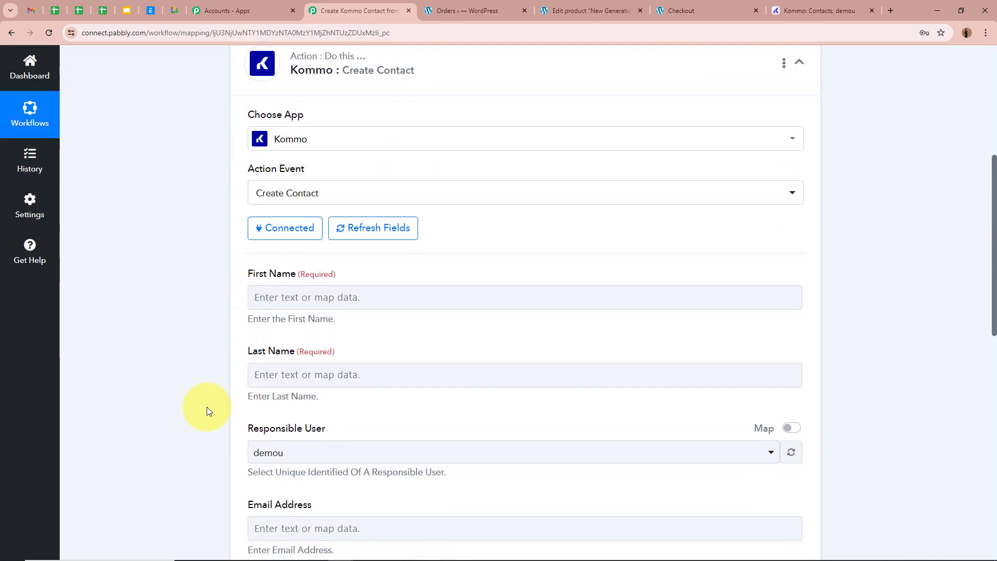
scroll(207, 406, down, 1)
click(305, 245)
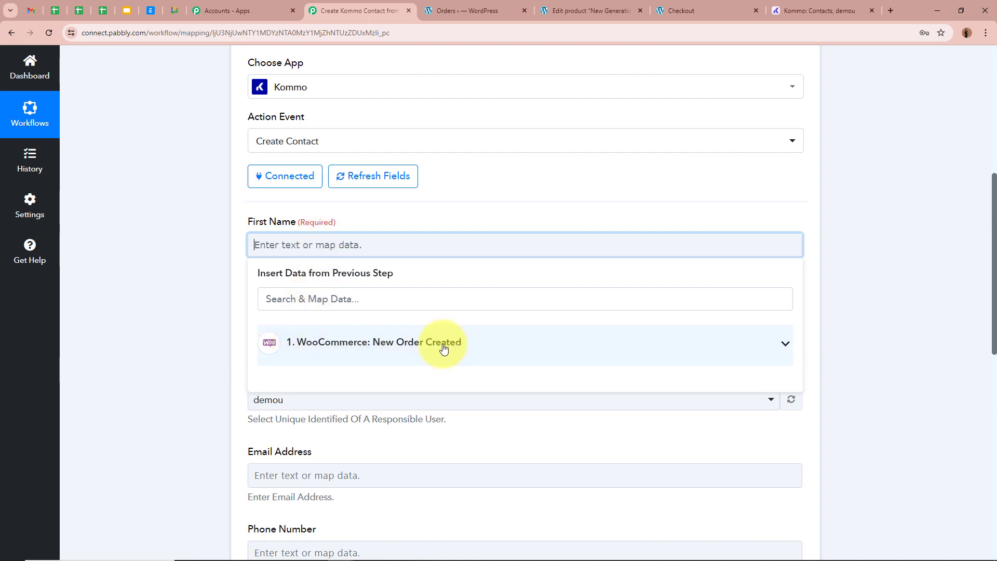
Step: Map First Name to the order's Shipping First Name, found by searching 'First'
click(784, 344)
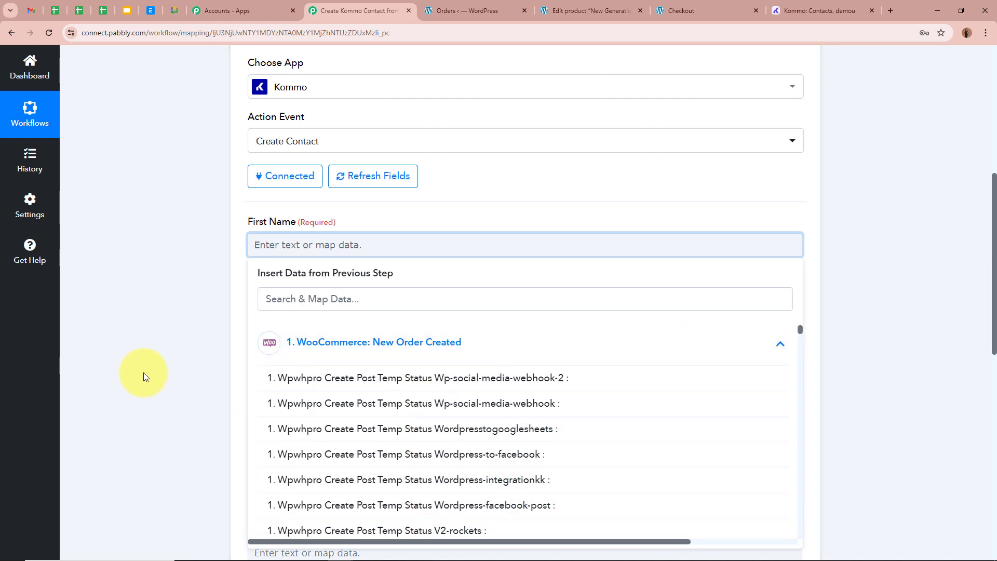
click(348, 294)
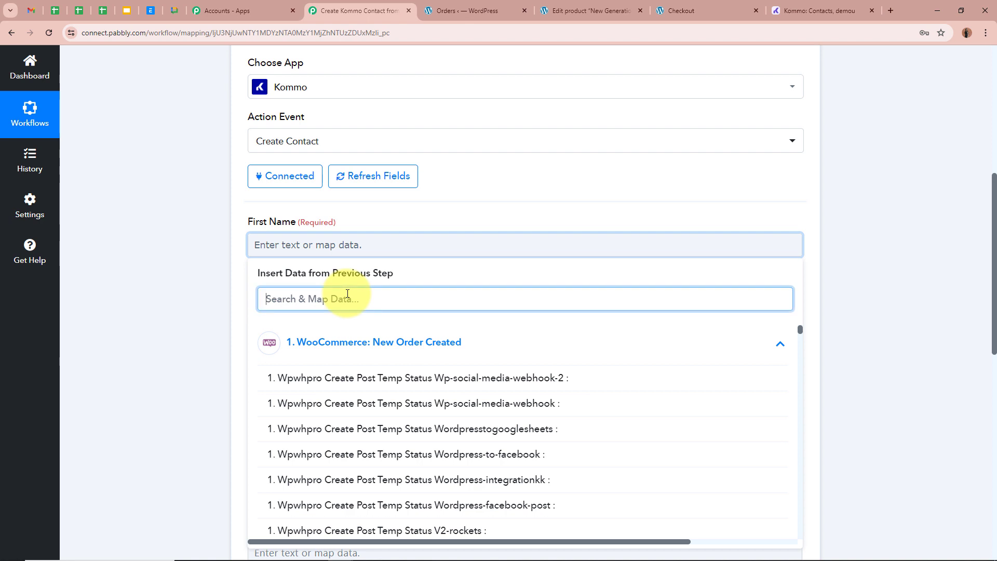
text(Fi)
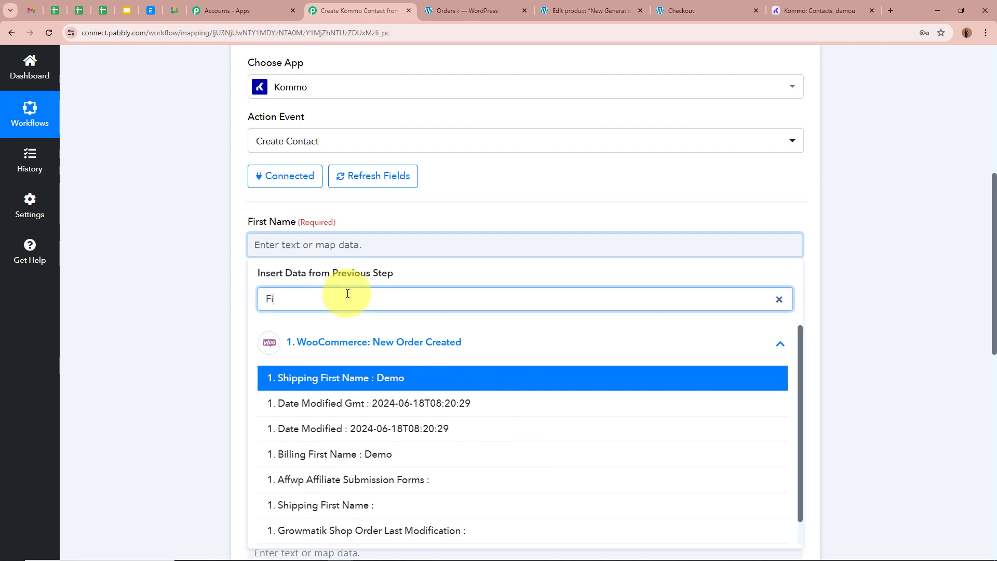
text(rst)
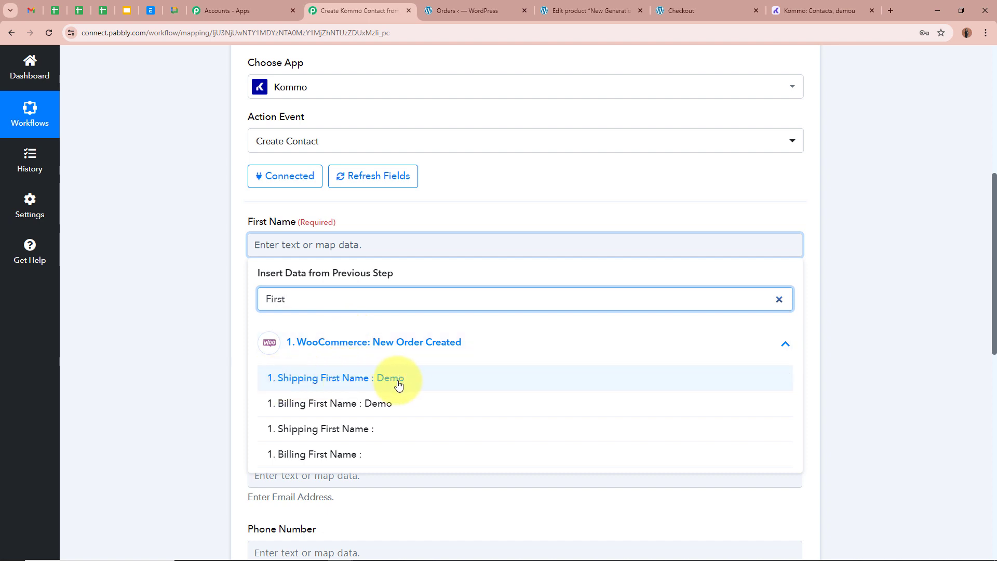
click(416, 383)
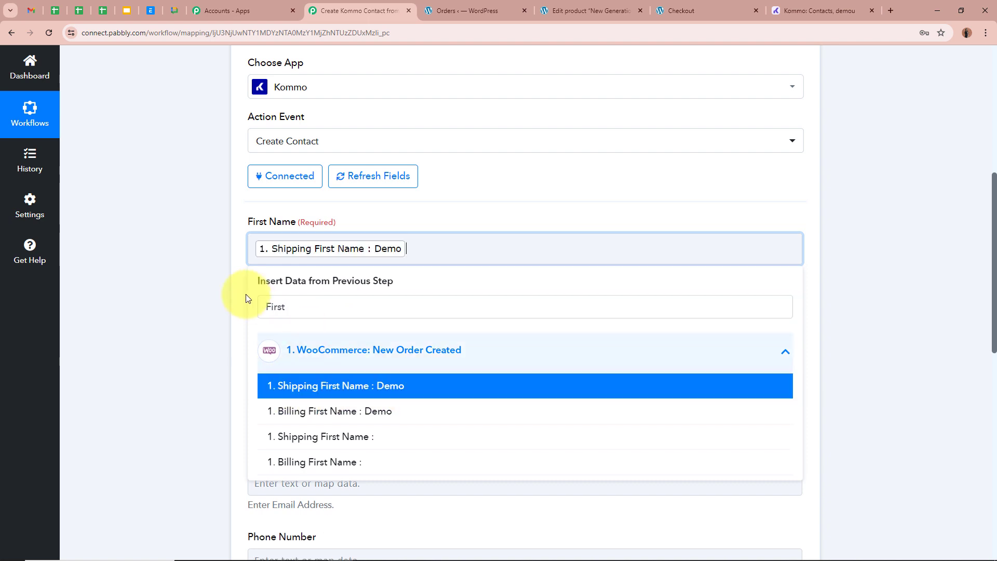
click(201, 246)
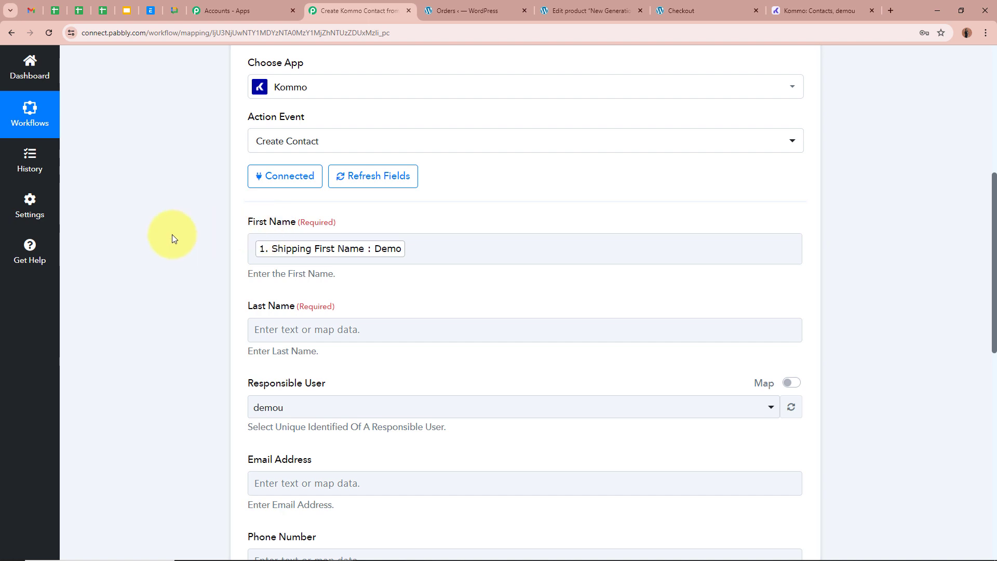
Step: Bring up the order data choices for the Last Name field
scroll(172, 235, up, 5)
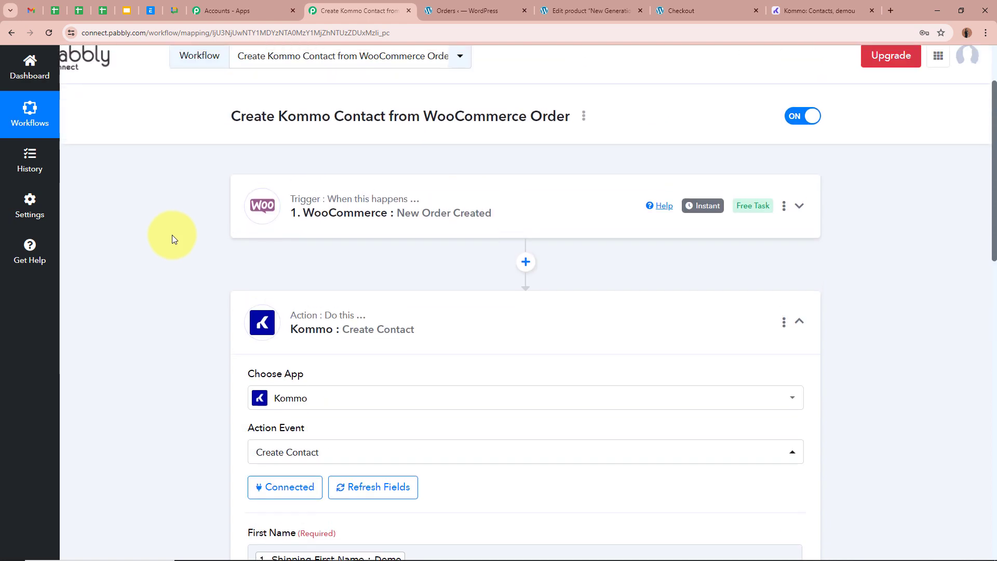
scroll(173, 241, down, 5)
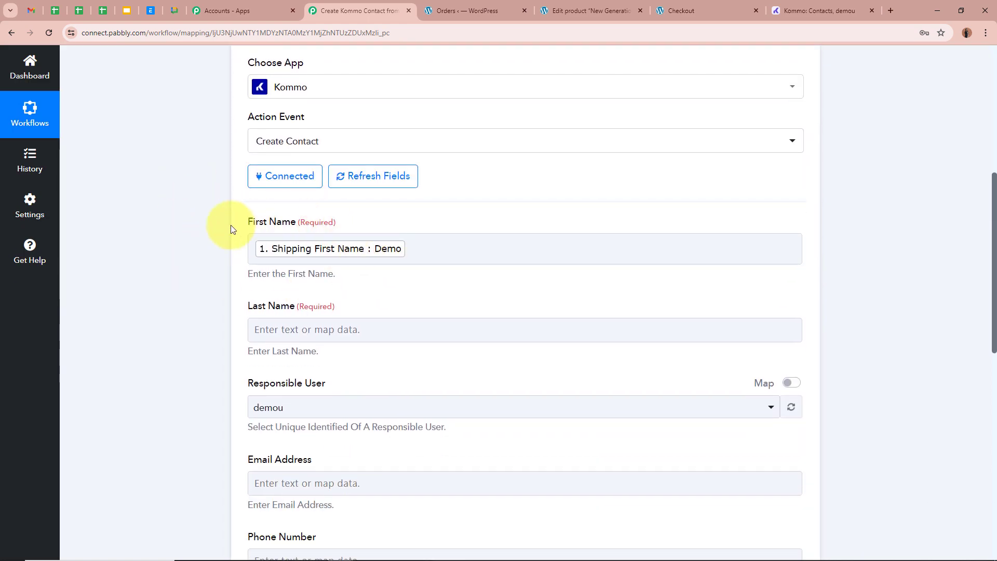
scroll(210, 239, down, 1)
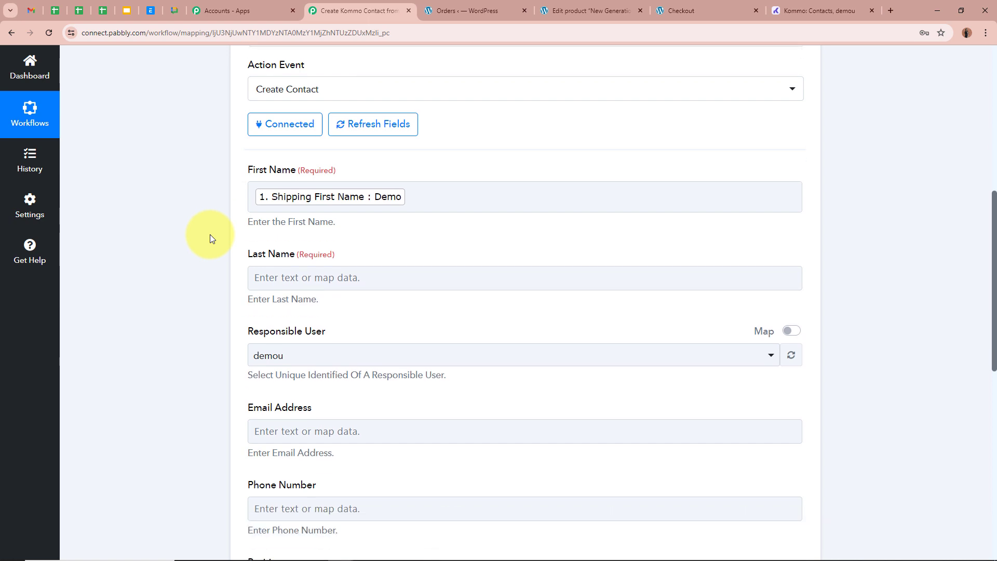
scroll(210, 239, down, 1)
click(321, 228)
Step: Map Shipping Last Name into Last Name and keep the existing Responsible User
click(342, 279)
text(Last)
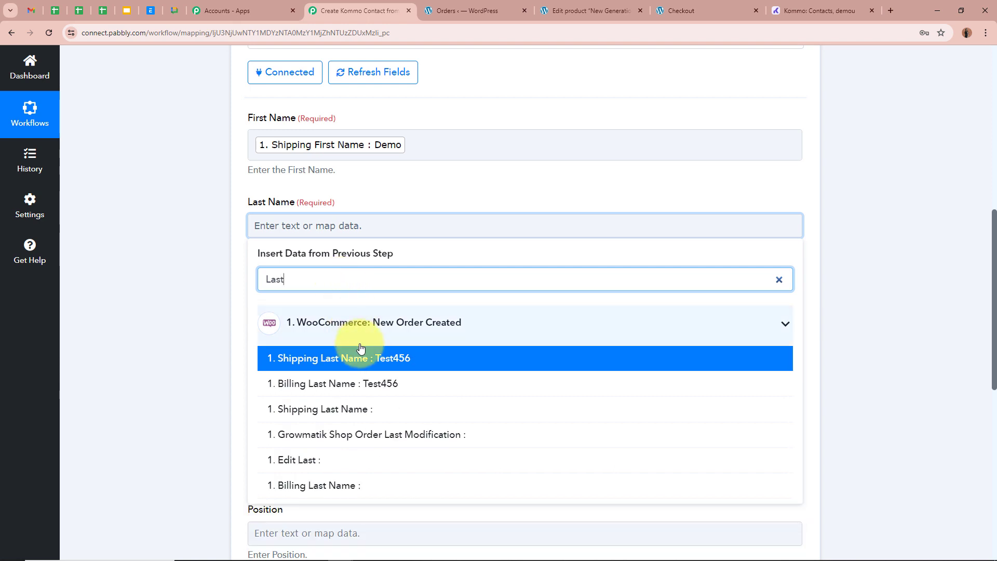
click(419, 355)
click(196, 265)
scroll(200, 254, down, 2)
scroll(201, 253, down, 1)
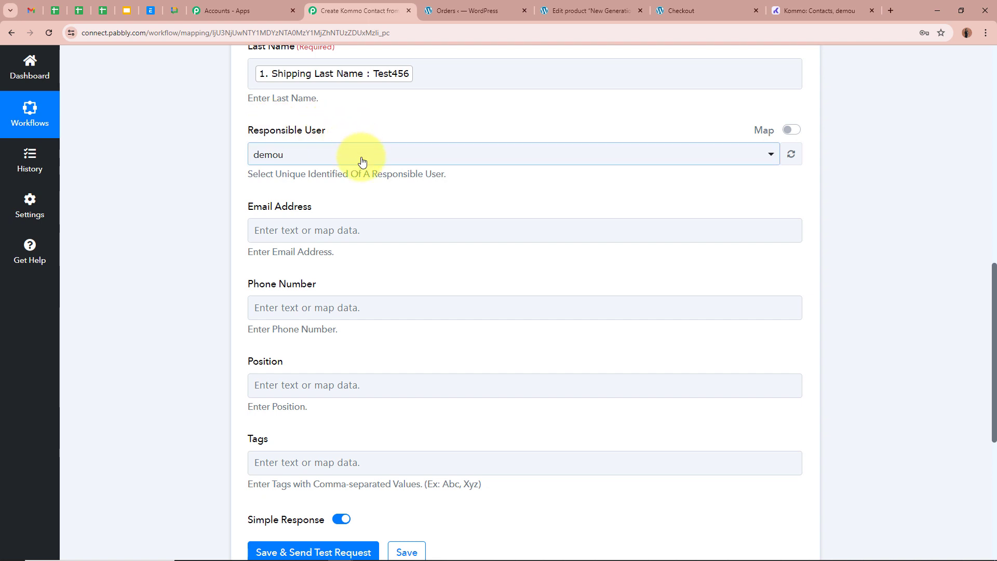
click(361, 155)
click(356, 215)
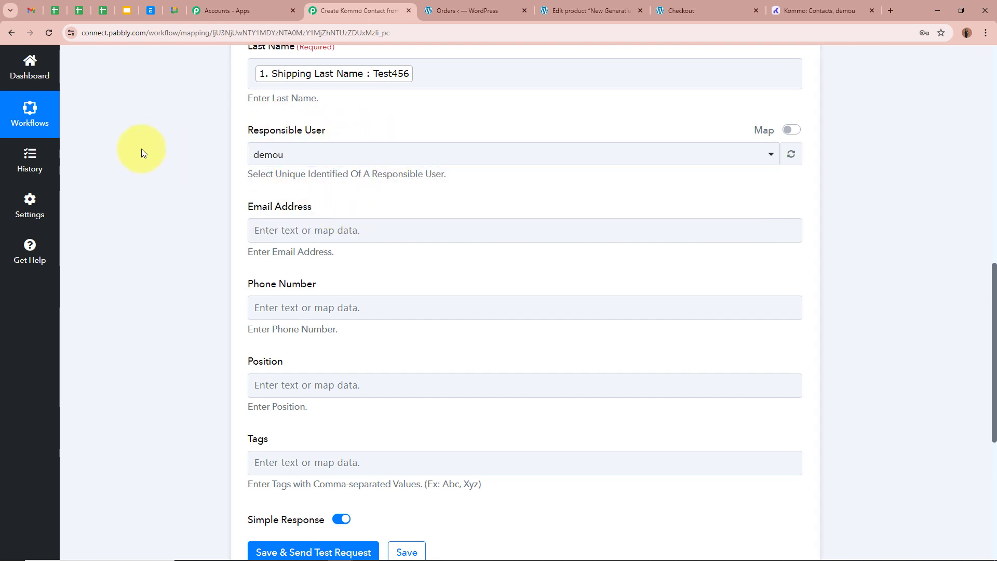
Step: Map the order's Billing Email into the Email Address field
scroll(198, 147, down, 2)
click(259, 126)
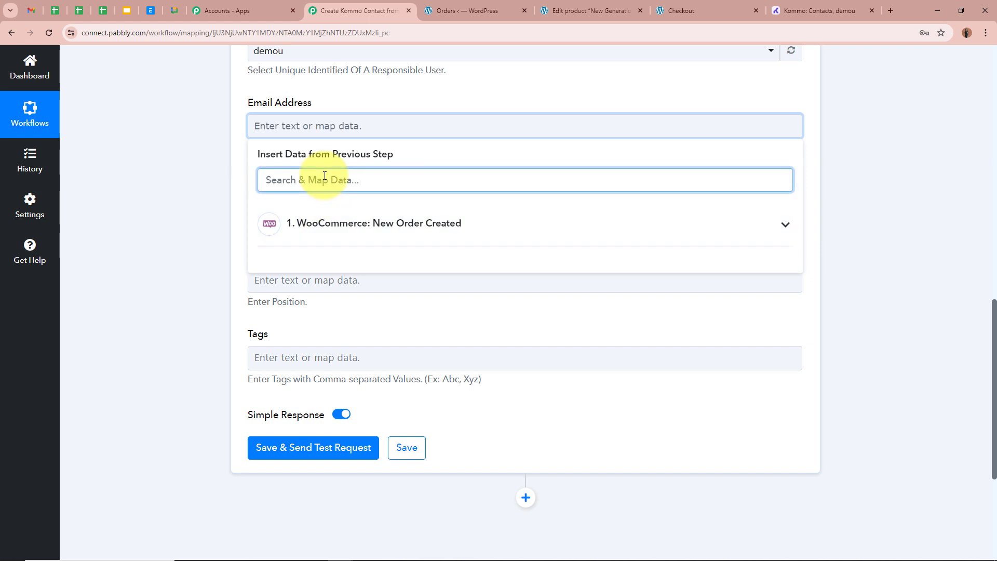
text(Email)
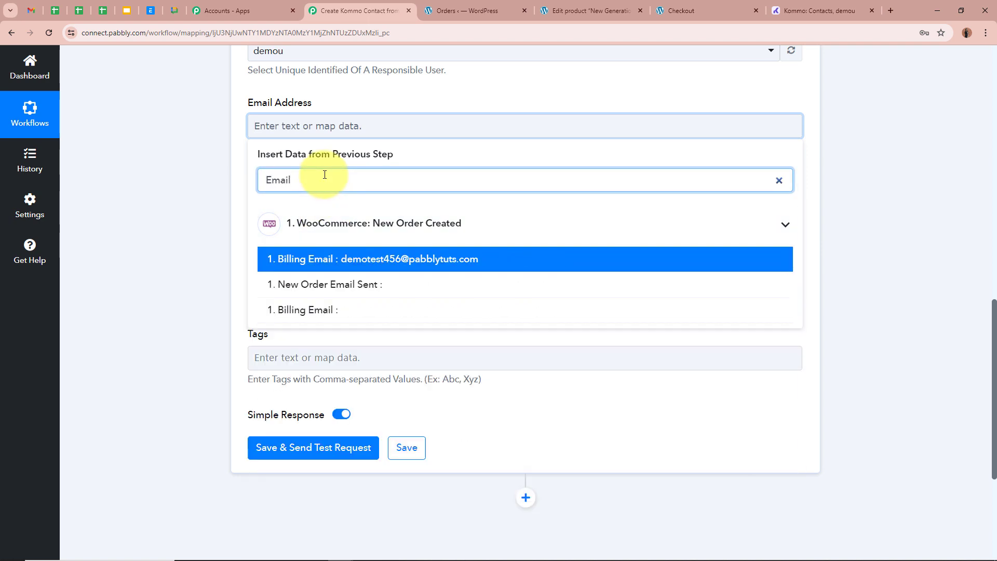
click(440, 260)
click(179, 207)
Step: Map the order's Billing Phone into the Phone Number field
scroll(338, 151, down, 1)
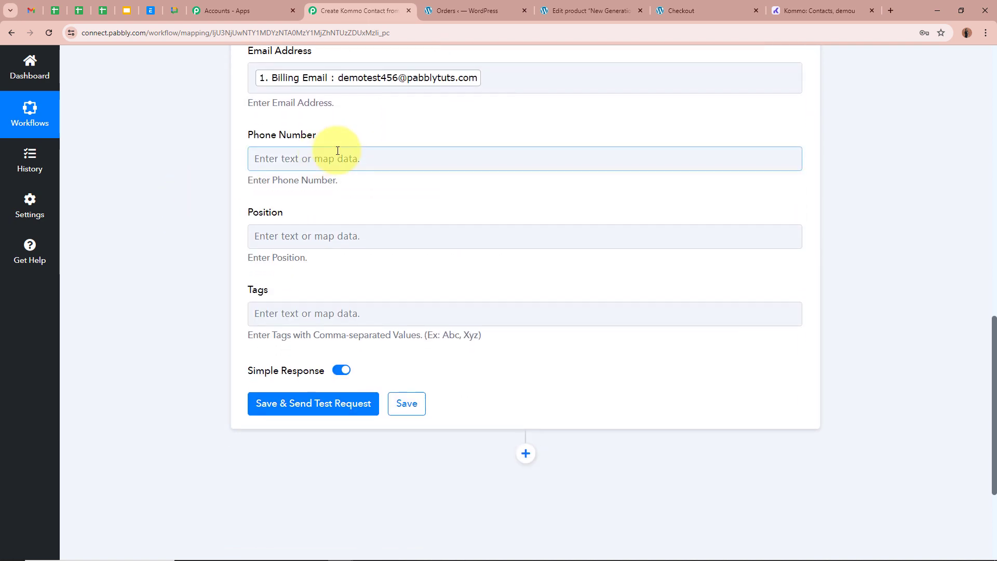
click(337, 155)
text(Phone)
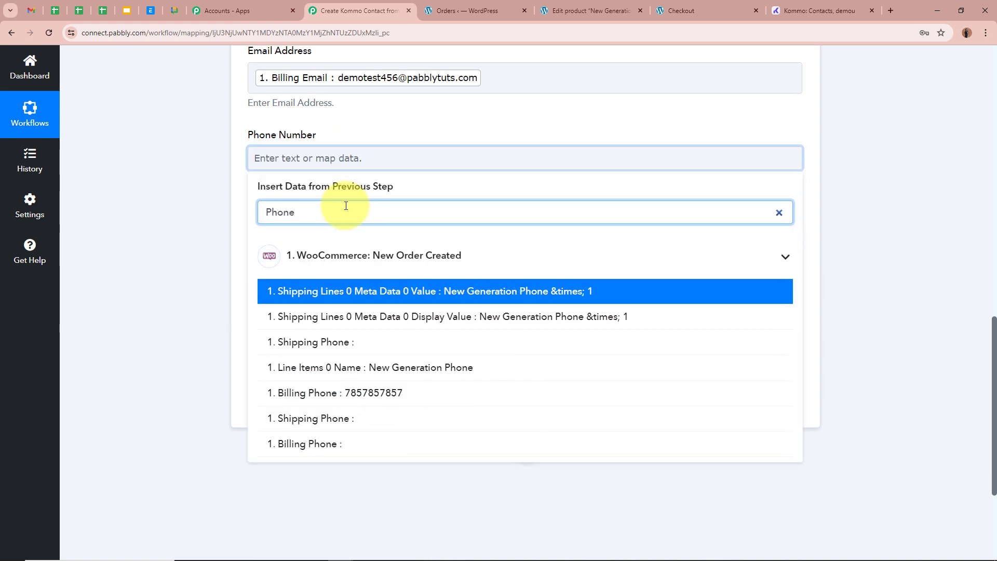
click(356, 393)
click(176, 288)
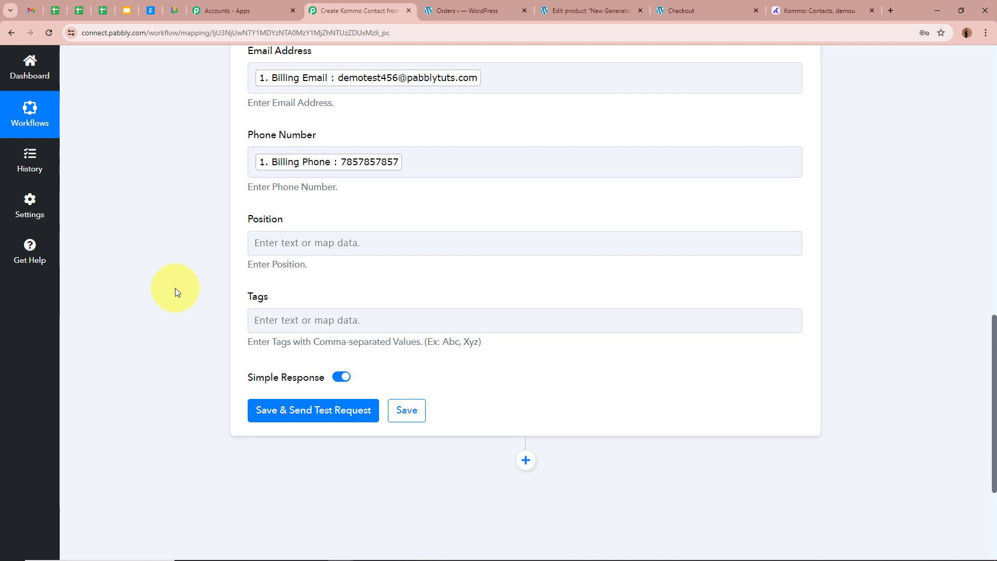
scroll(175, 288, down, 1)
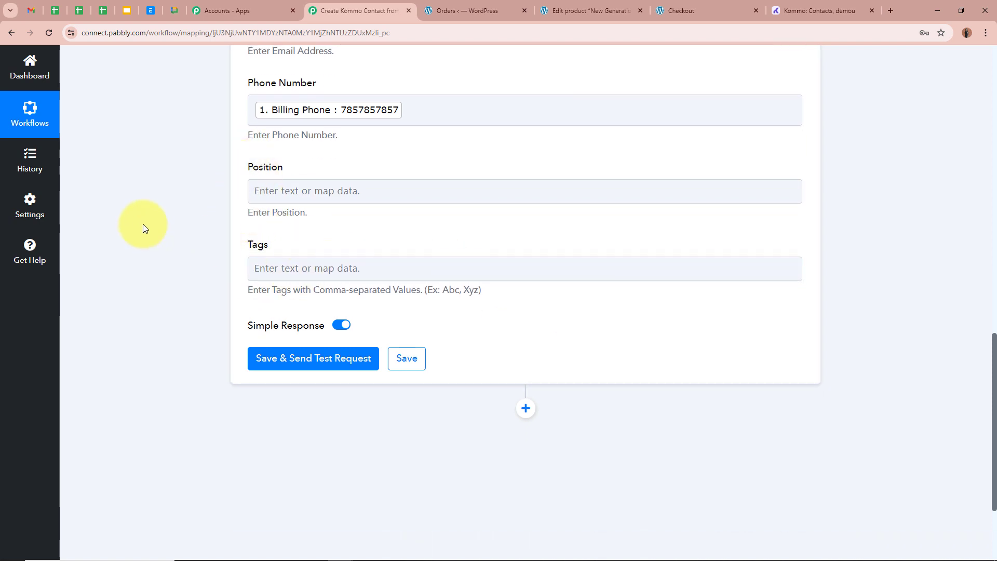
scroll(194, 236, up, 4)
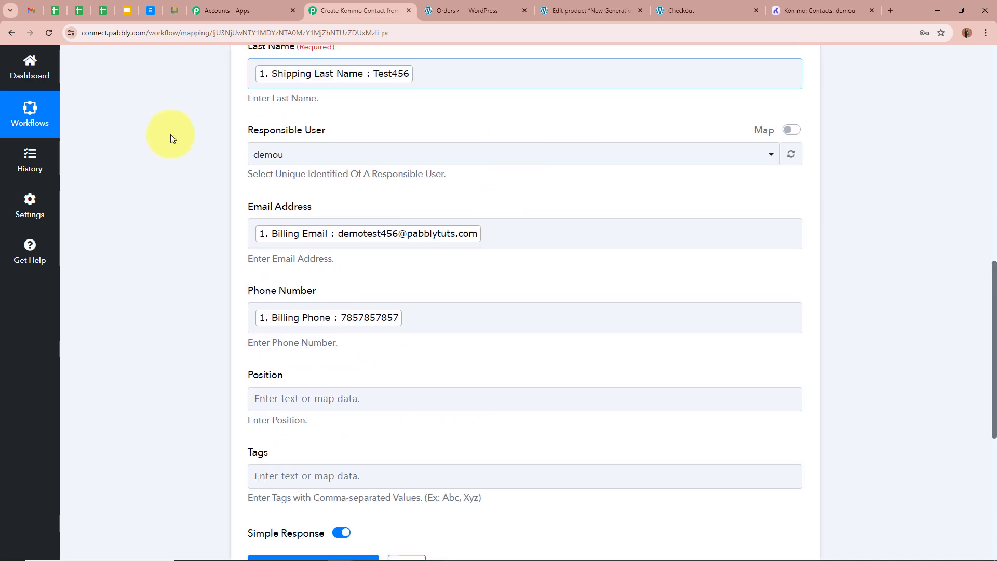
scroll(135, 221, down, 6)
Step: Save the Kommo step, send a test request, and check the returned contact response
click(353, 259)
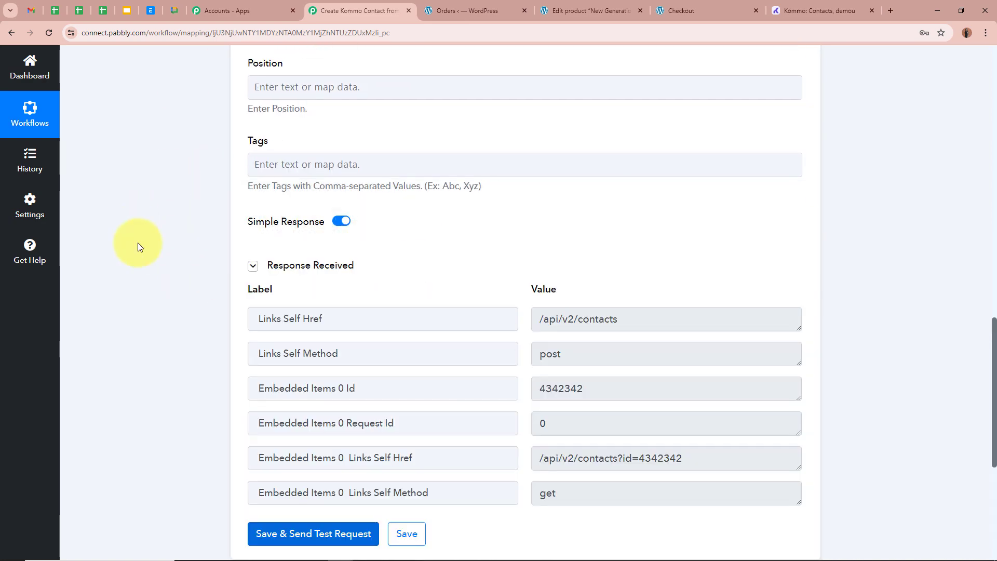
scroll(139, 242, down, 1)
scroll(138, 242, down, 1)
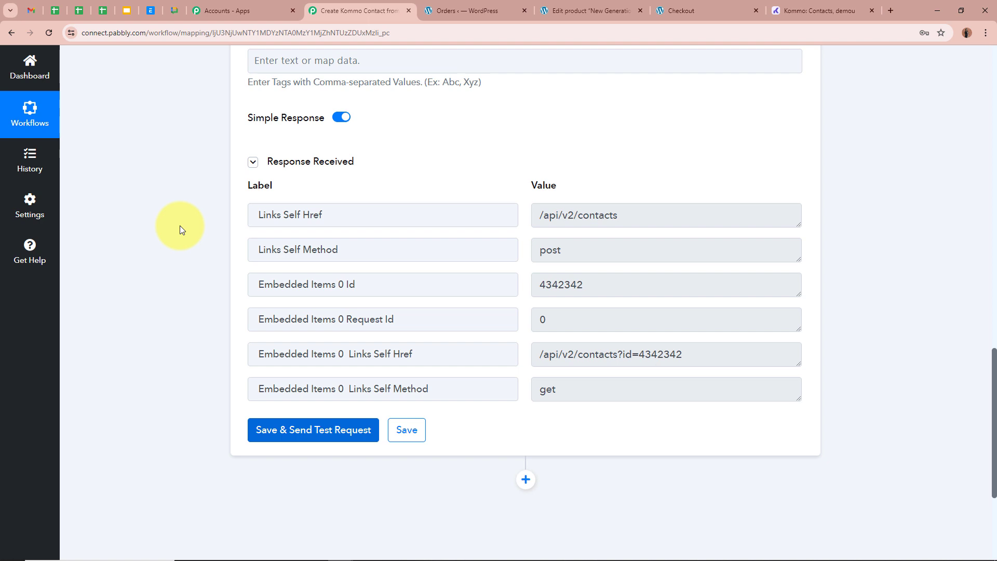
click(816, 11)
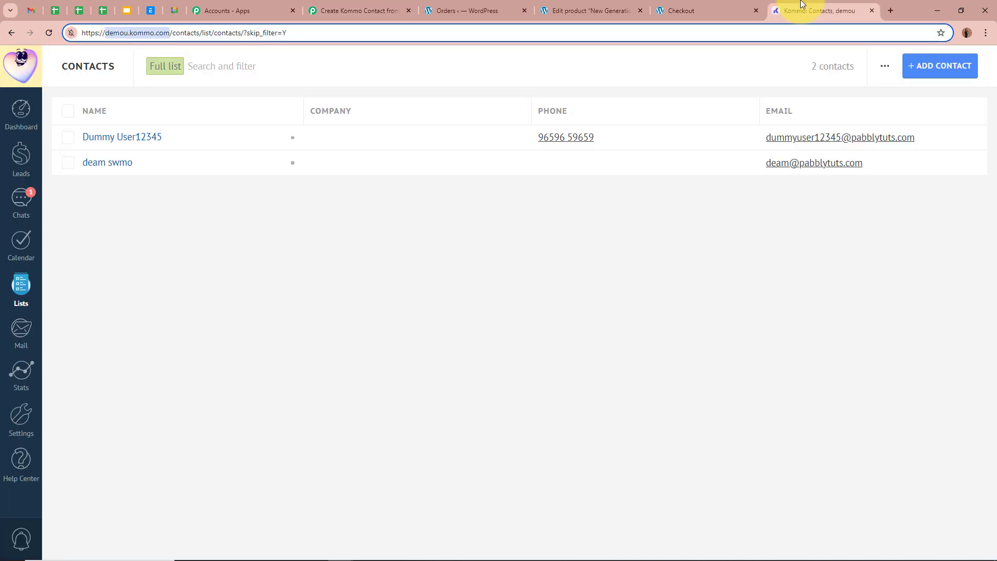
Step: Reload Kommo contacts and open the newly created test contact to verify phone and email
click(49, 34)
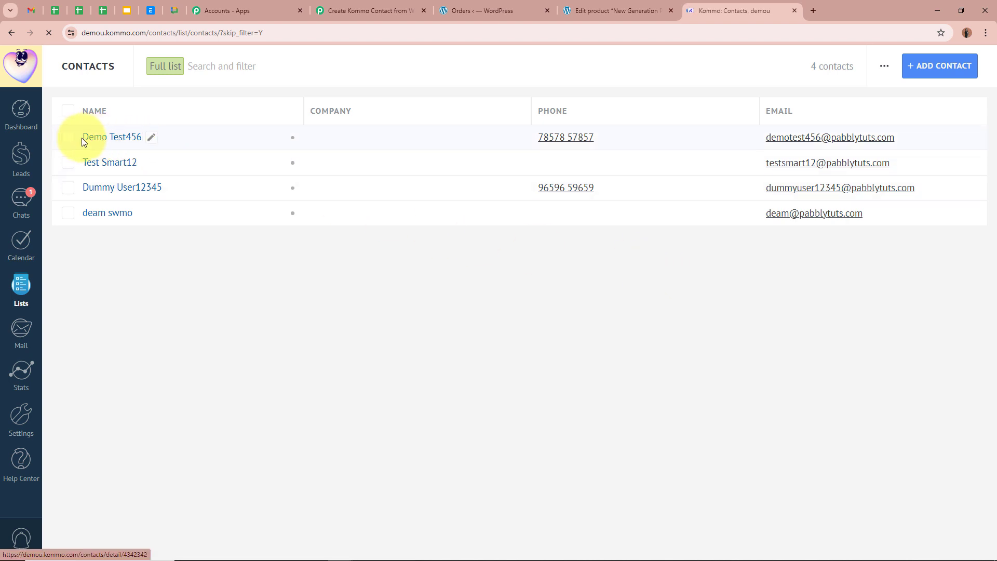
click(121, 138)
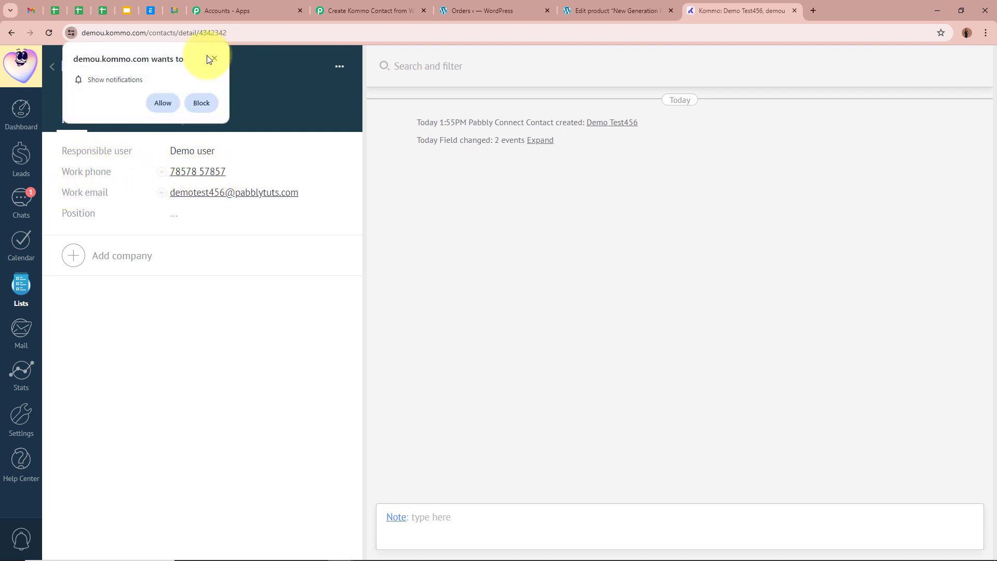
click(213, 58)
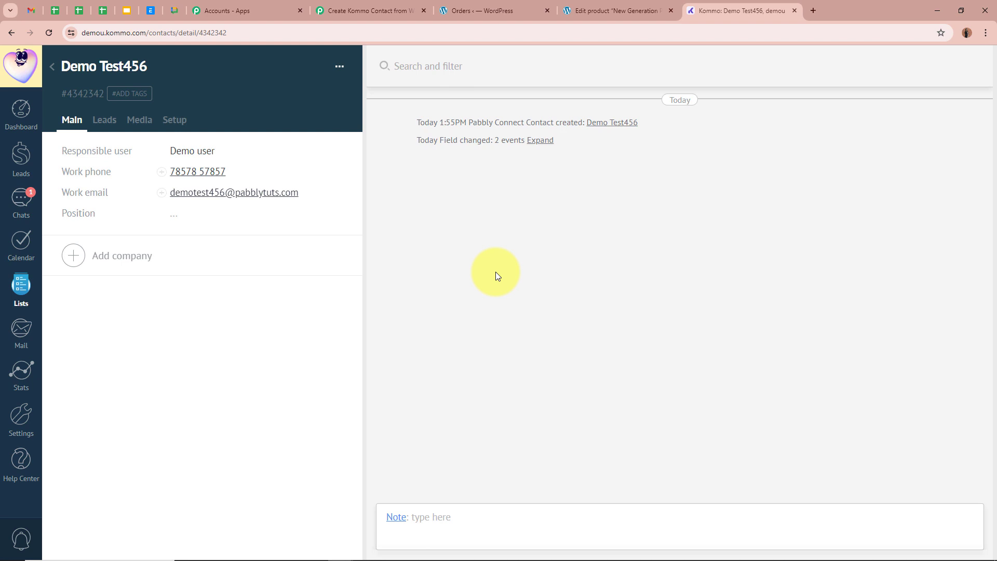
click(382, 12)
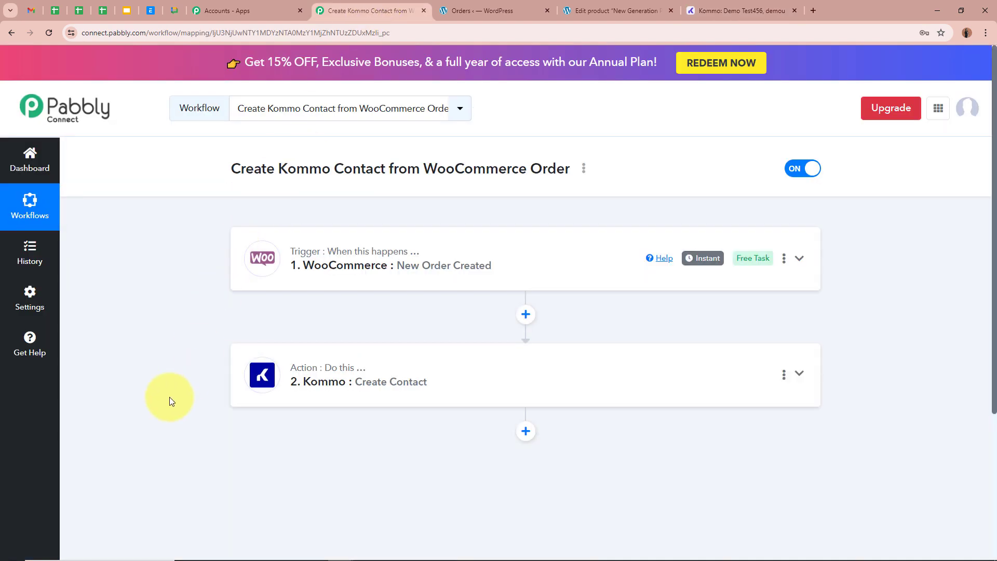